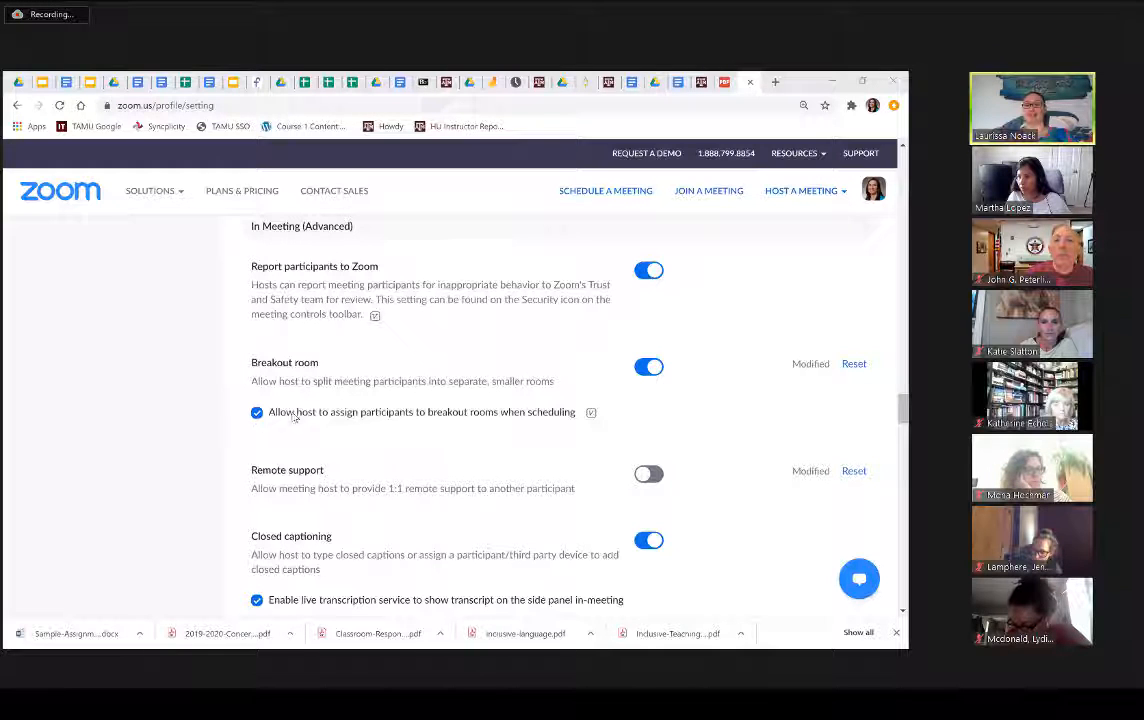
pyautogui.tripleClick(583, 412)
pyautogui.click(490, 433)
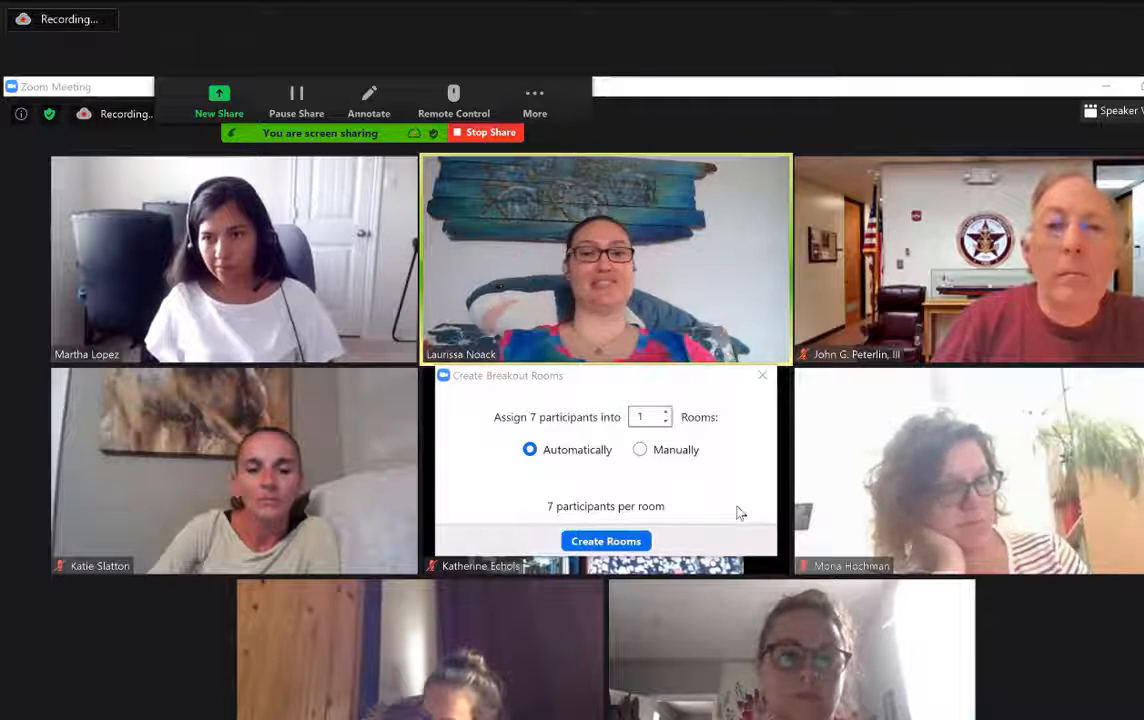
# Create three breakout rooms with the participants assigned automatically.
pyautogui.click(665, 413)
pyautogui.click(665, 413)
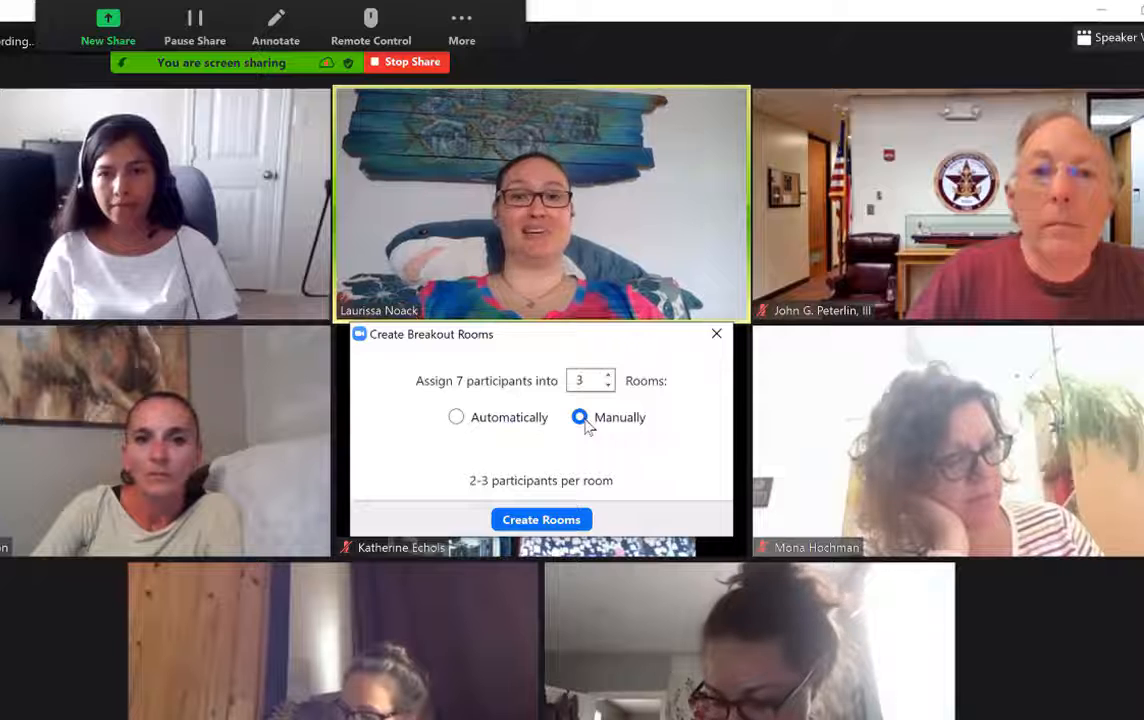
pyautogui.click(455, 418)
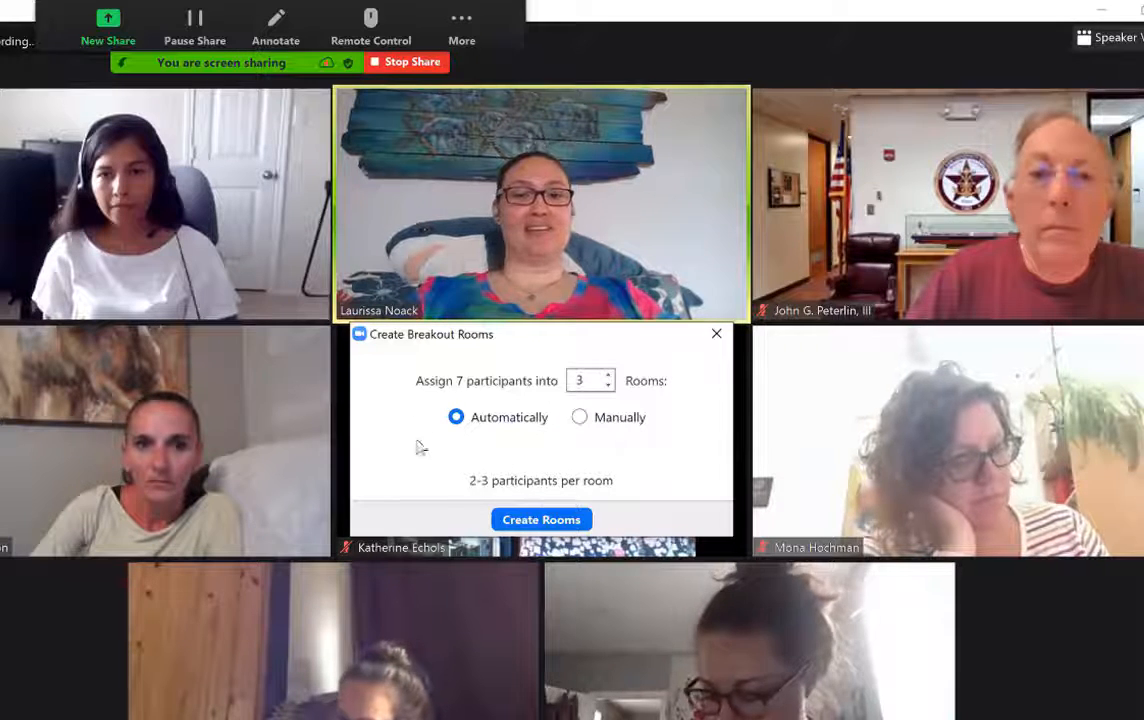
pyautogui.click(541, 519)
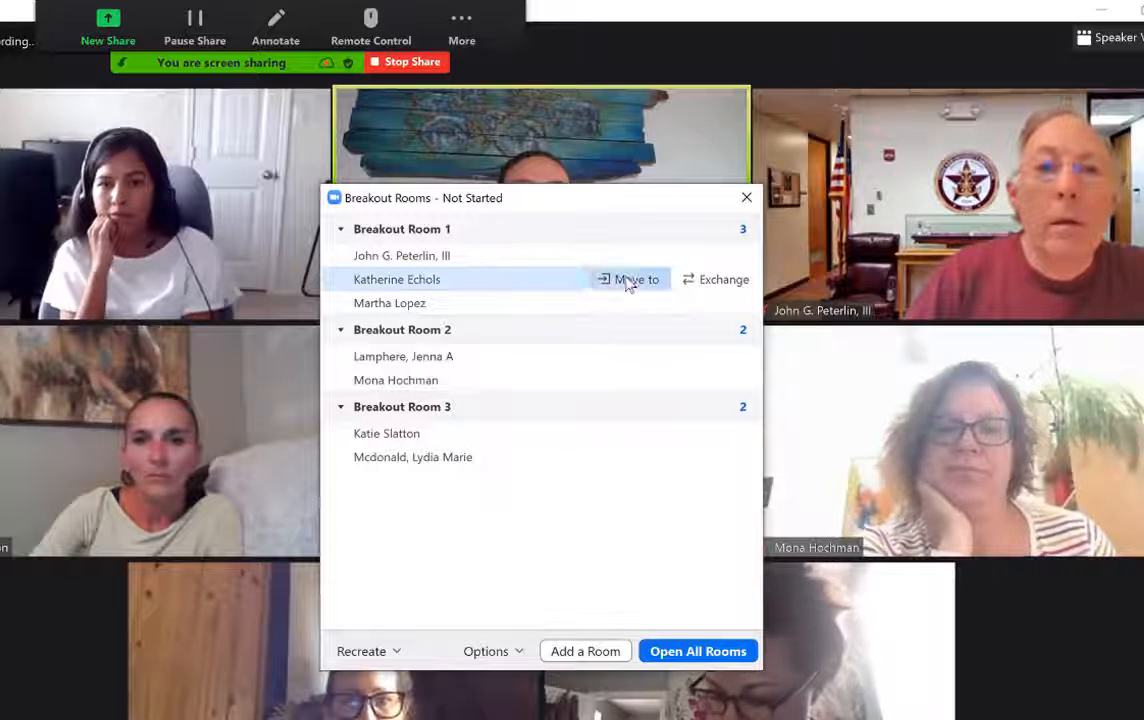
# Move Breakout Room 1's second participant to Breakout Room 3, and exchange its first participant with the second one in Breakout Room 2.
pyautogui.click(660, 280)
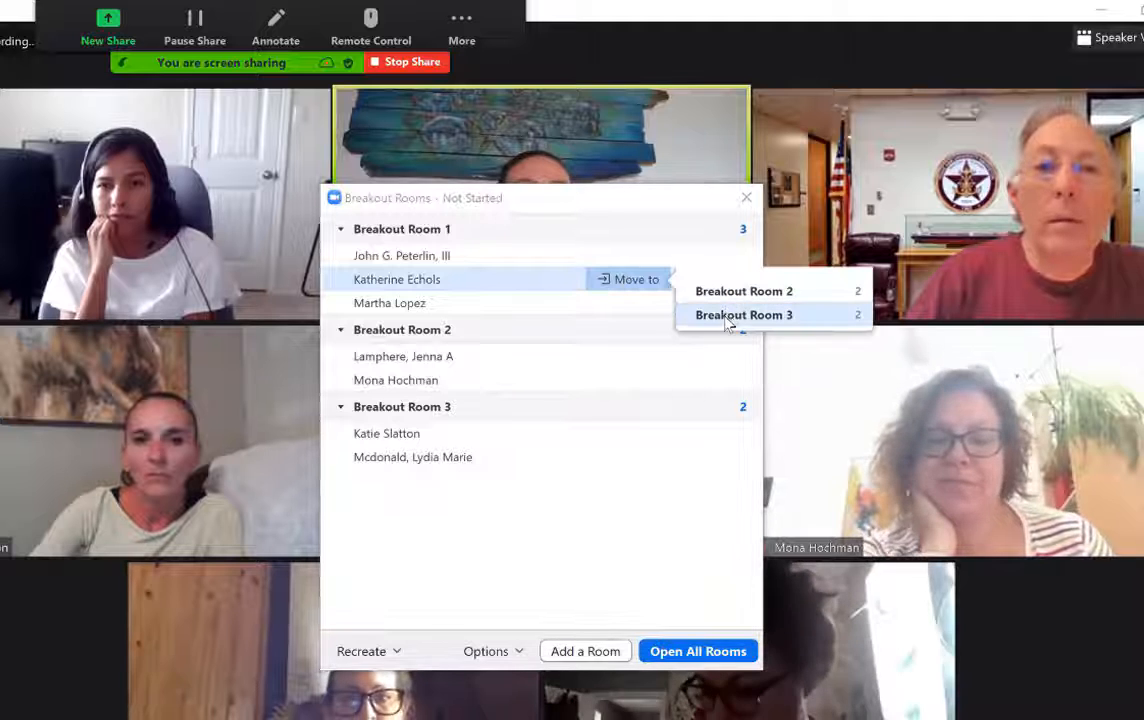
pyautogui.click(727, 318)
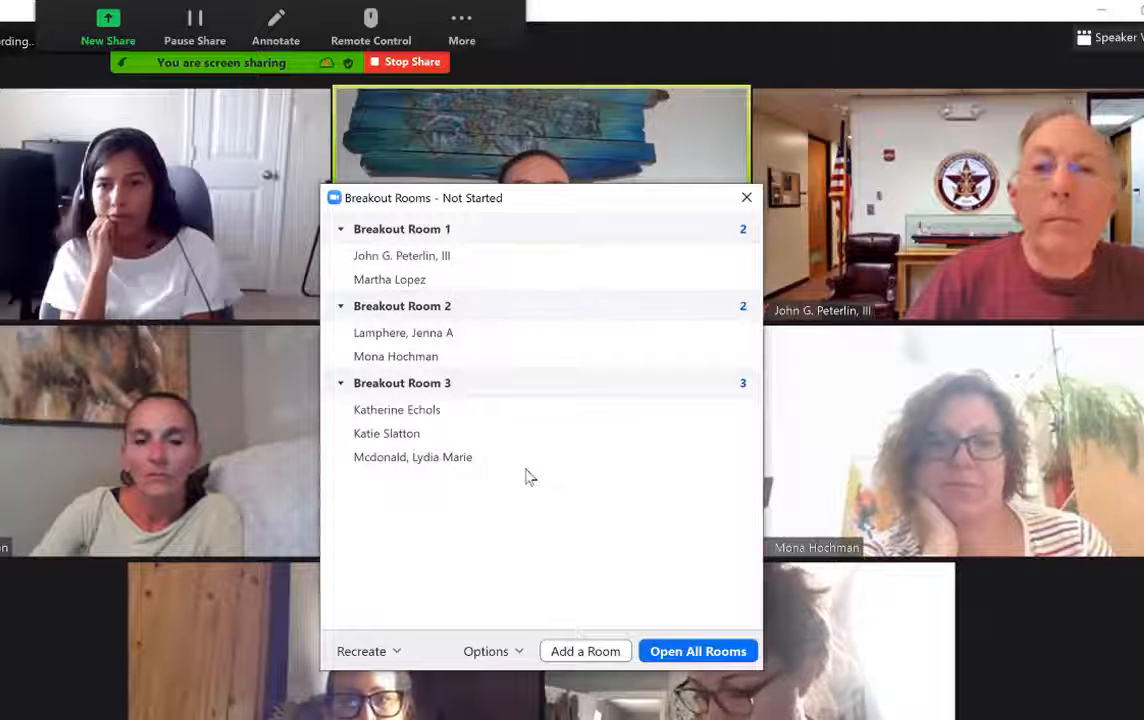
pyautogui.moveTo(652, 267)
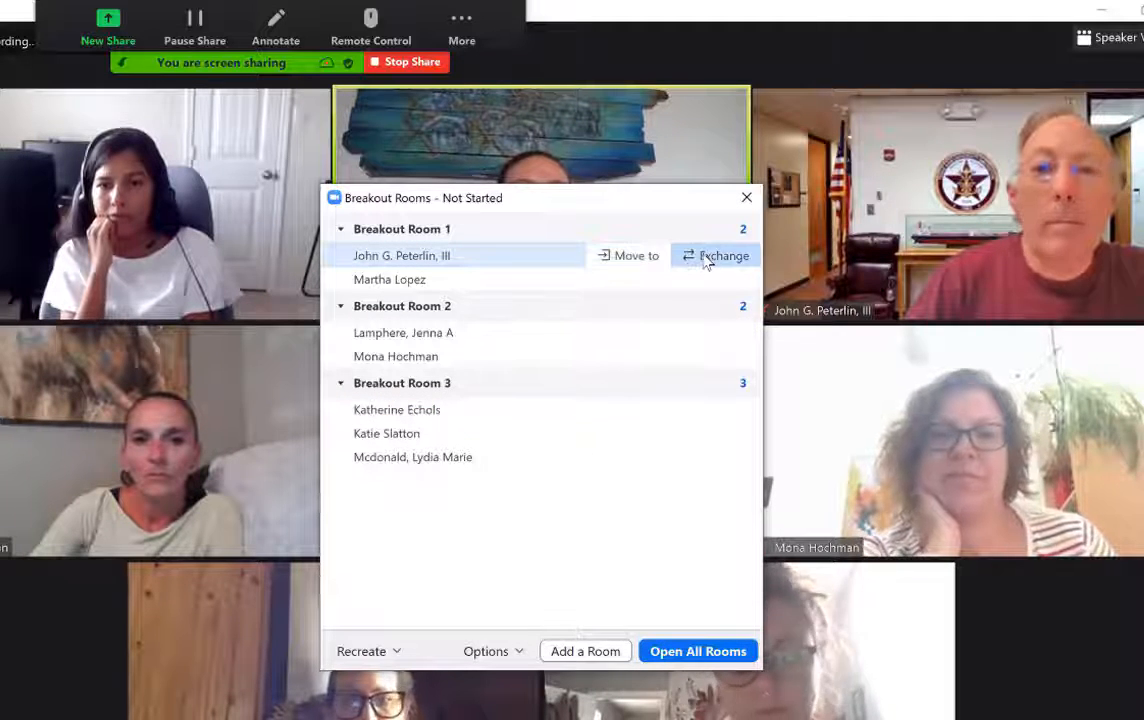
pyautogui.click(766, 258)
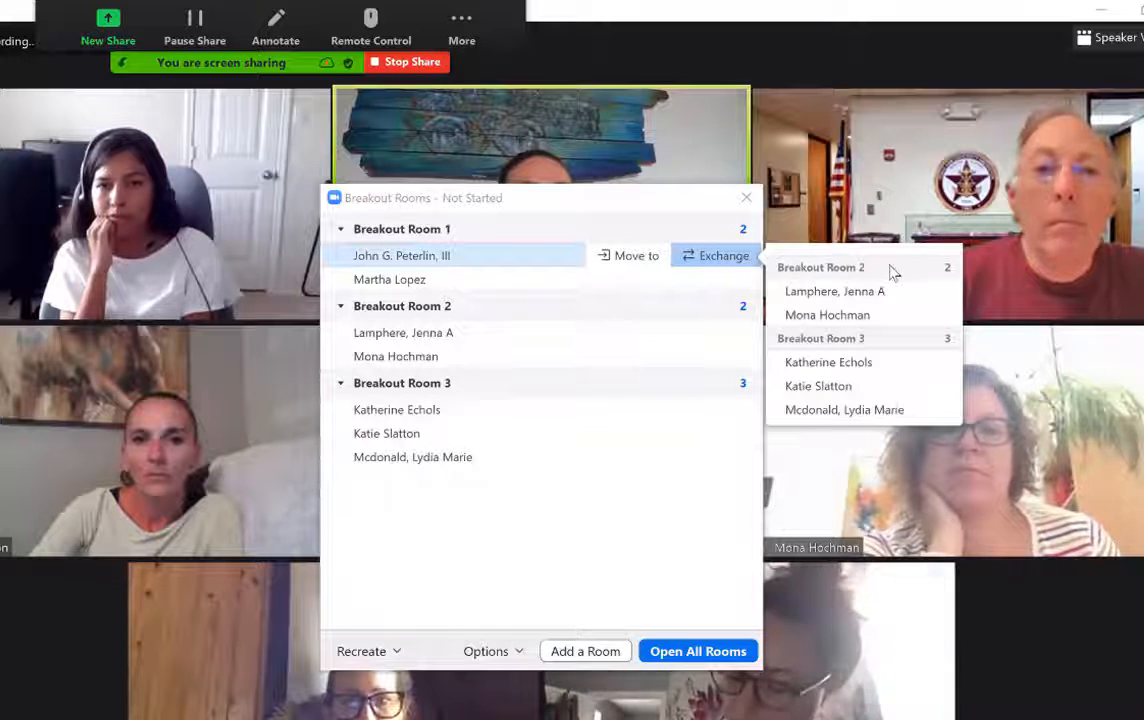
pyautogui.click(828, 316)
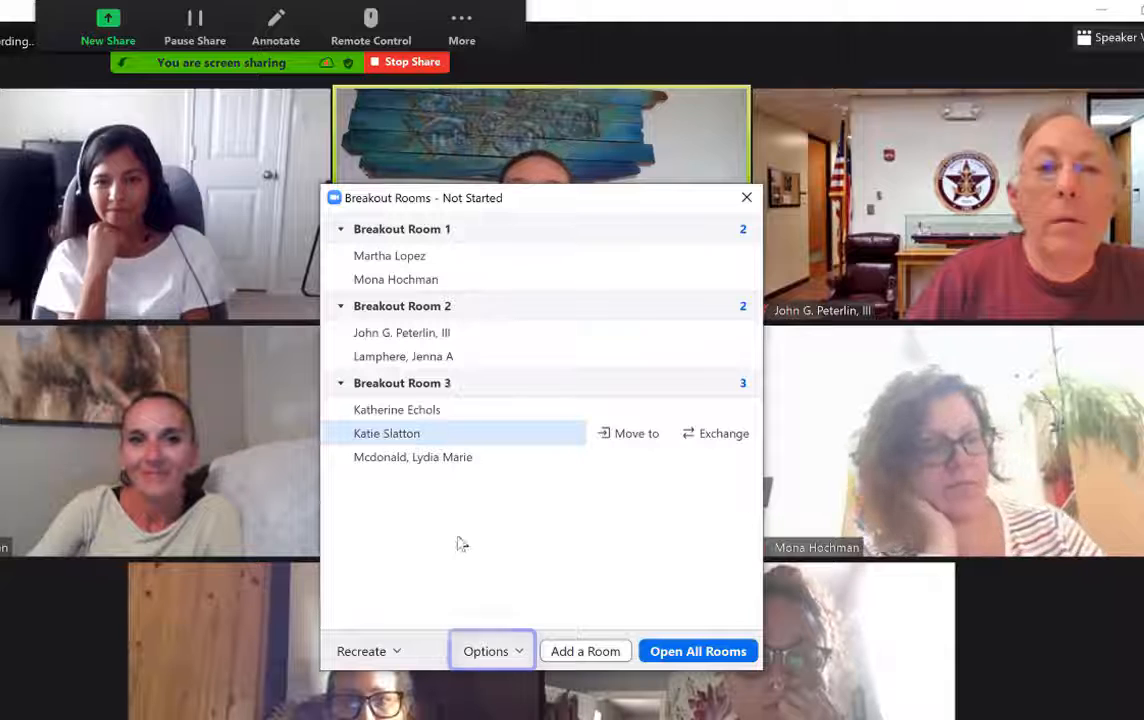
# Open the breakout room options and toggle moving all participants into breakout rooms automatically on and back off.
pyautogui.click(520, 655)
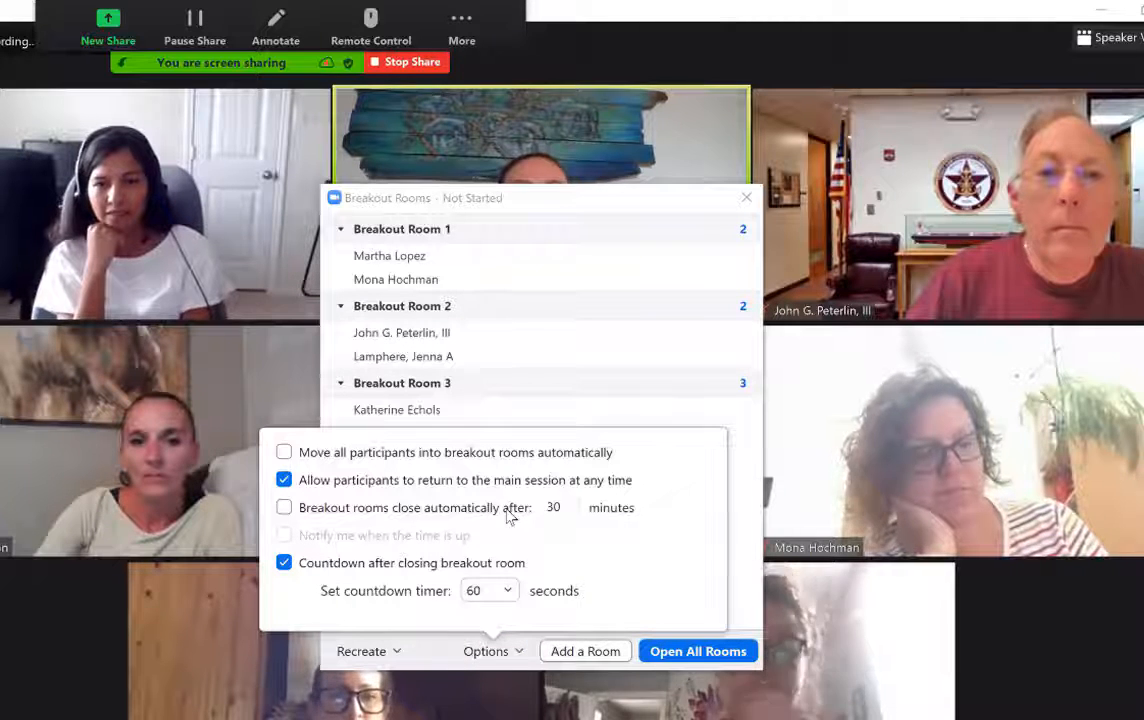
pyautogui.press('Tab')
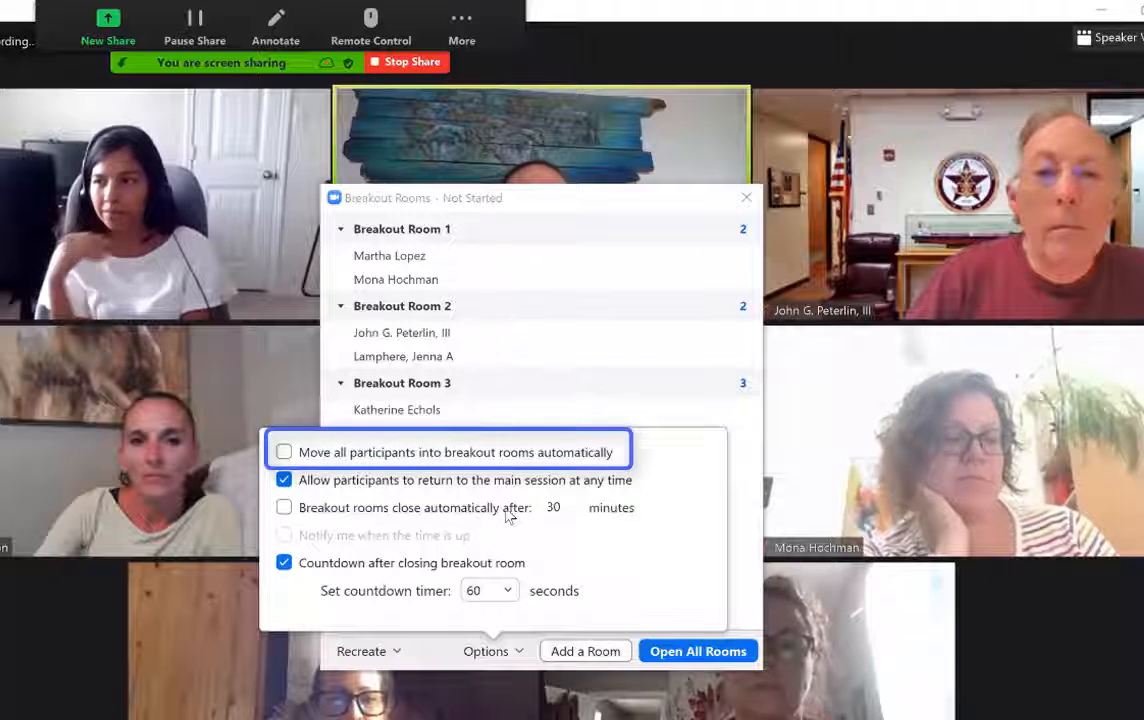
pyautogui.click(284, 453)
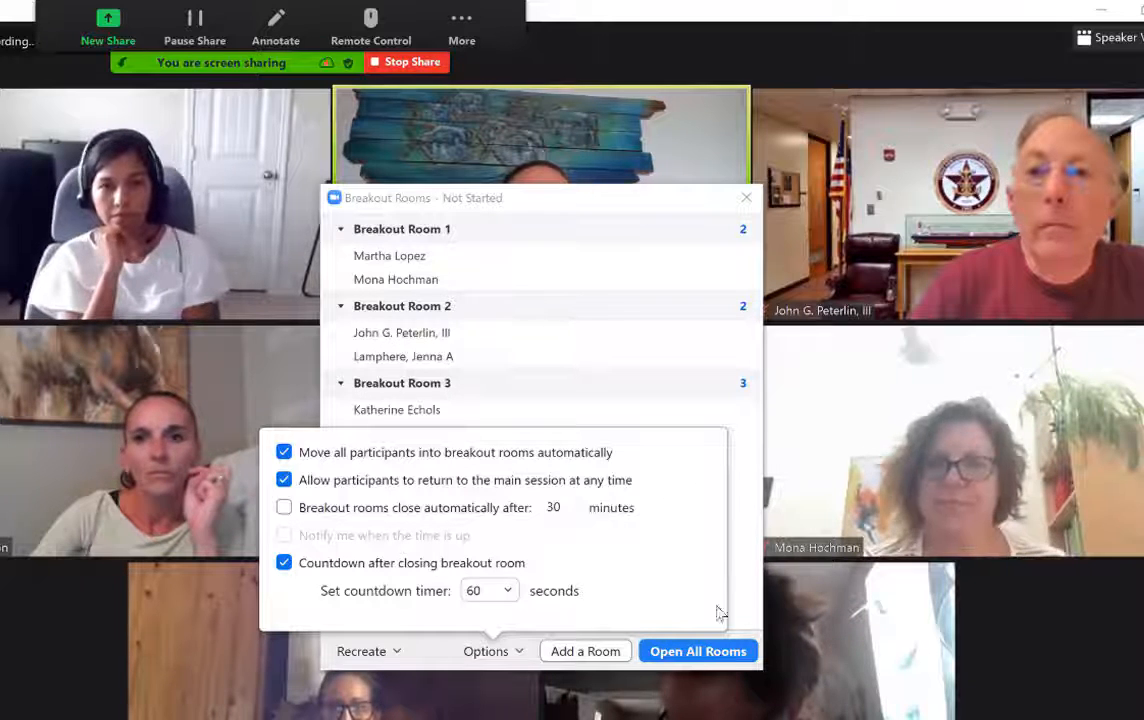
pyautogui.click(309, 455)
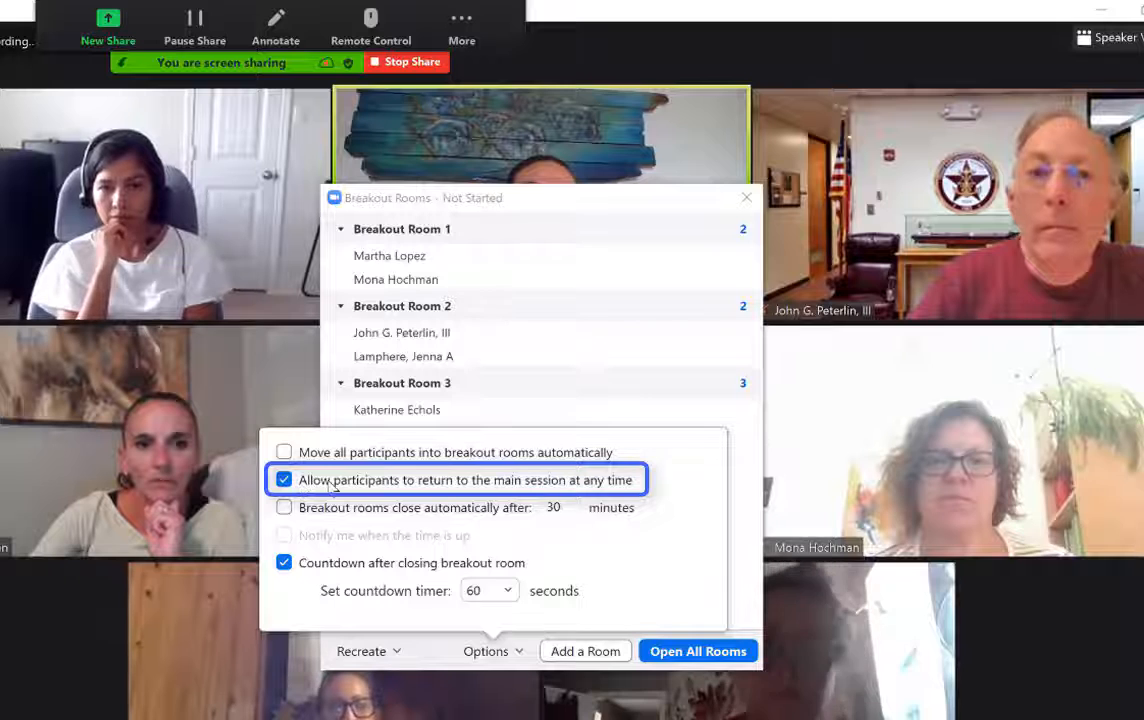
pyautogui.click(299, 484)
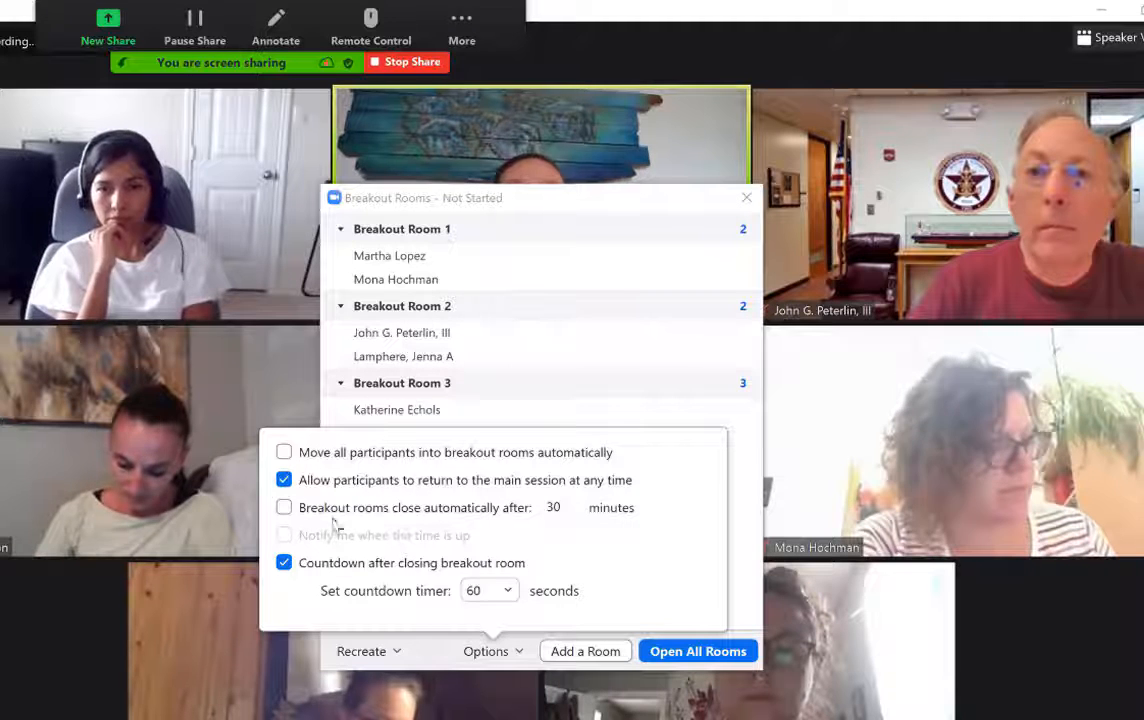
# Set the breakout rooms to close automatically after 5 minutes.
pyautogui.click(285, 508)
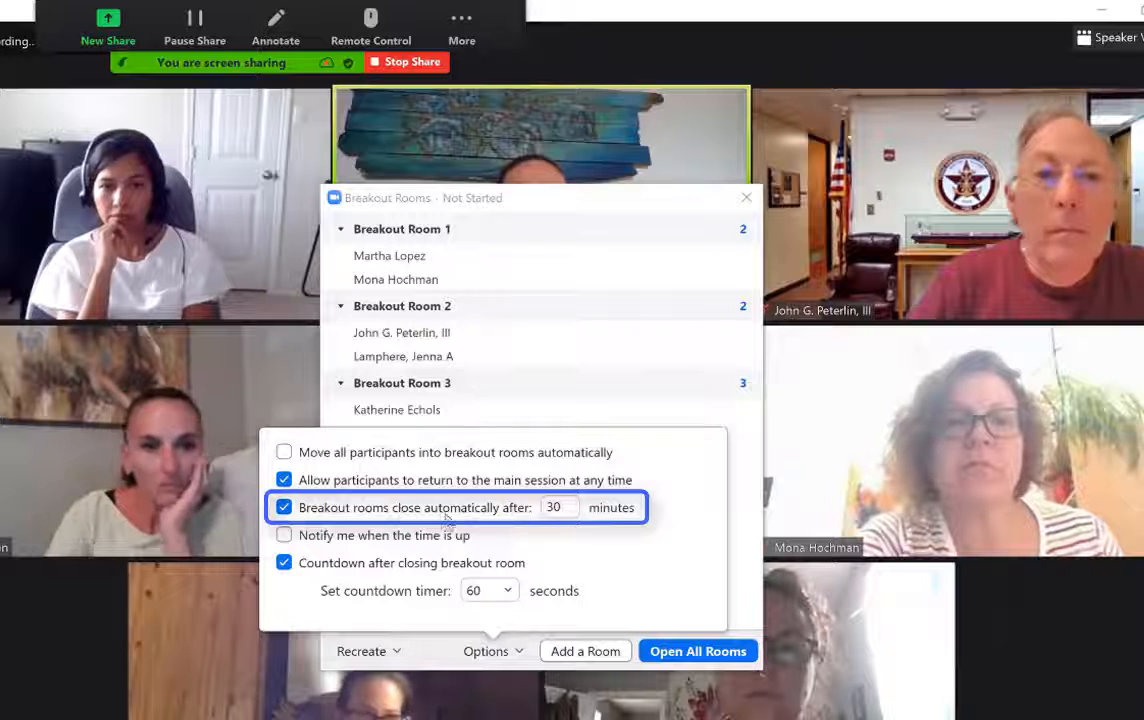
pyautogui.doubleClick(560, 507)
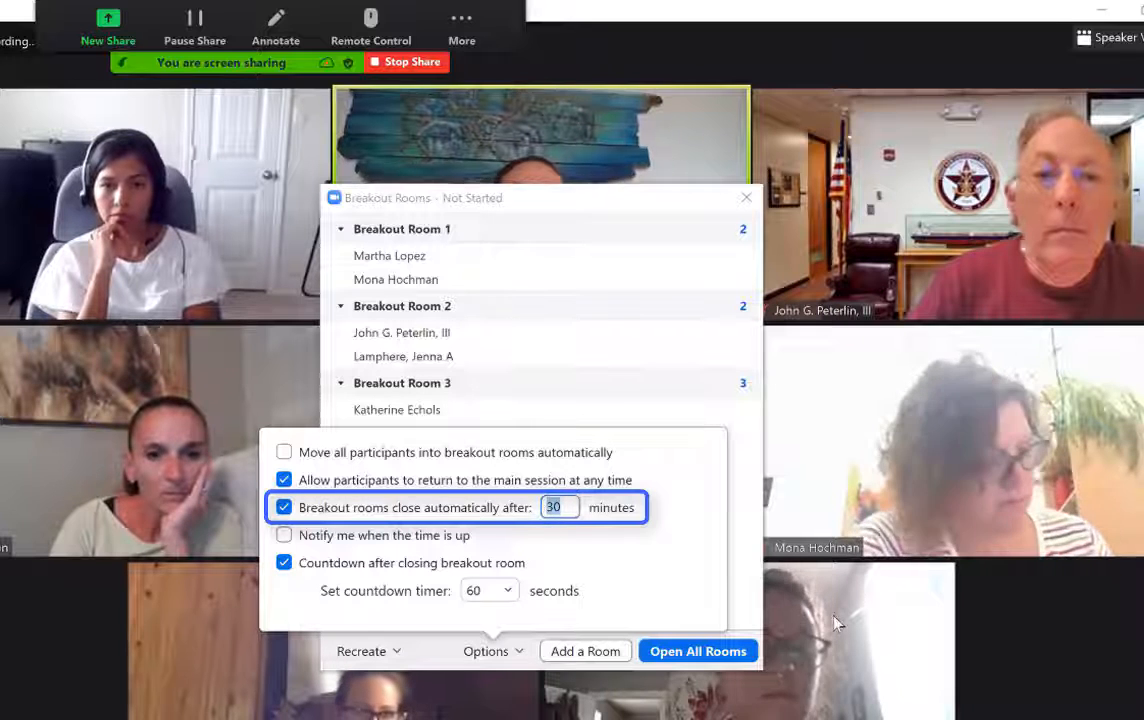
pyautogui.moveTo(838, 622)
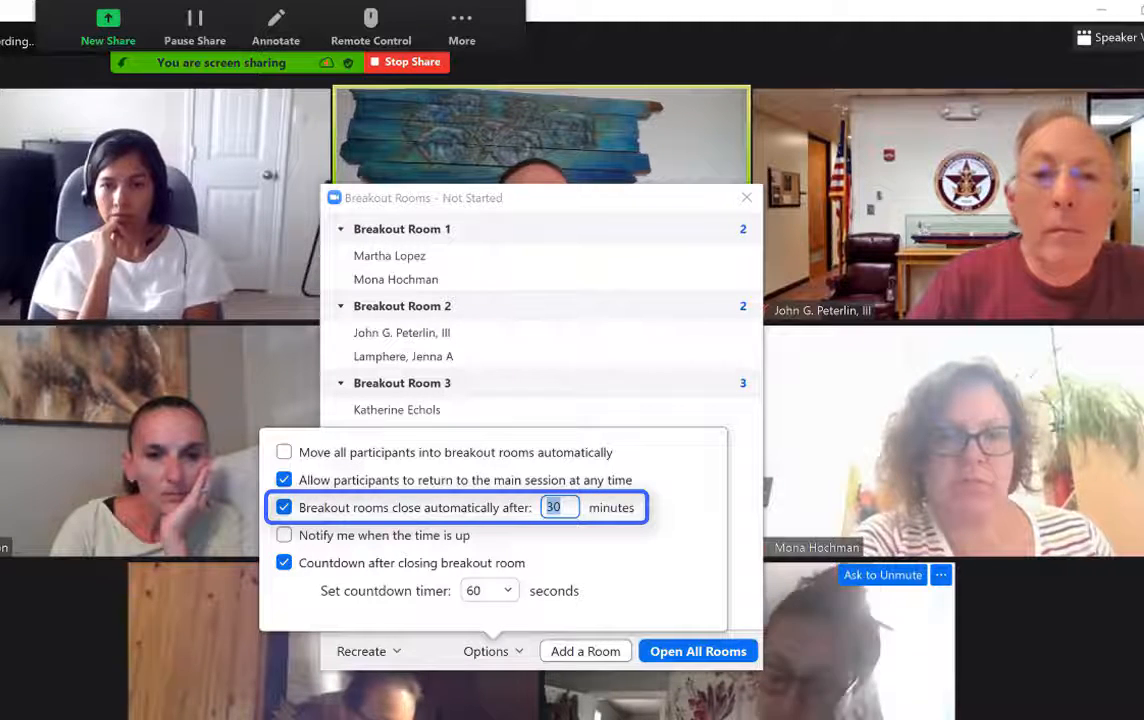
pyautogui.write('5')
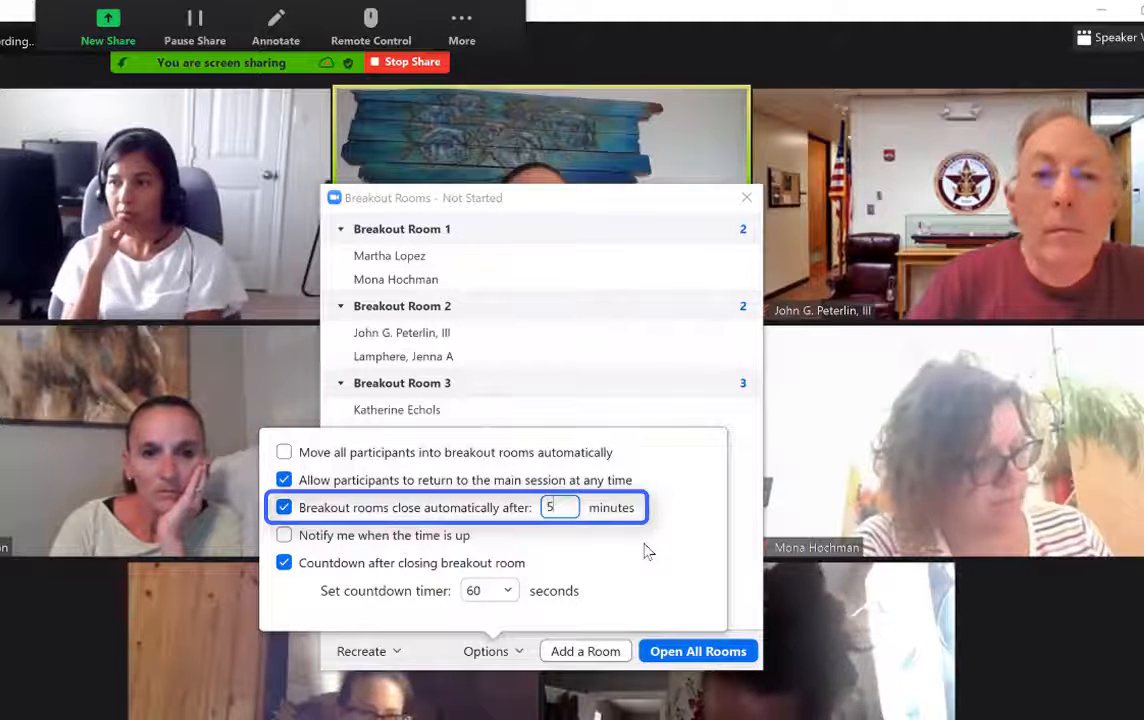
# Enable the notification when time is up and the automatic moving of all participants into breakout rooms, and close the options.
pyautogui.click(285, 564)
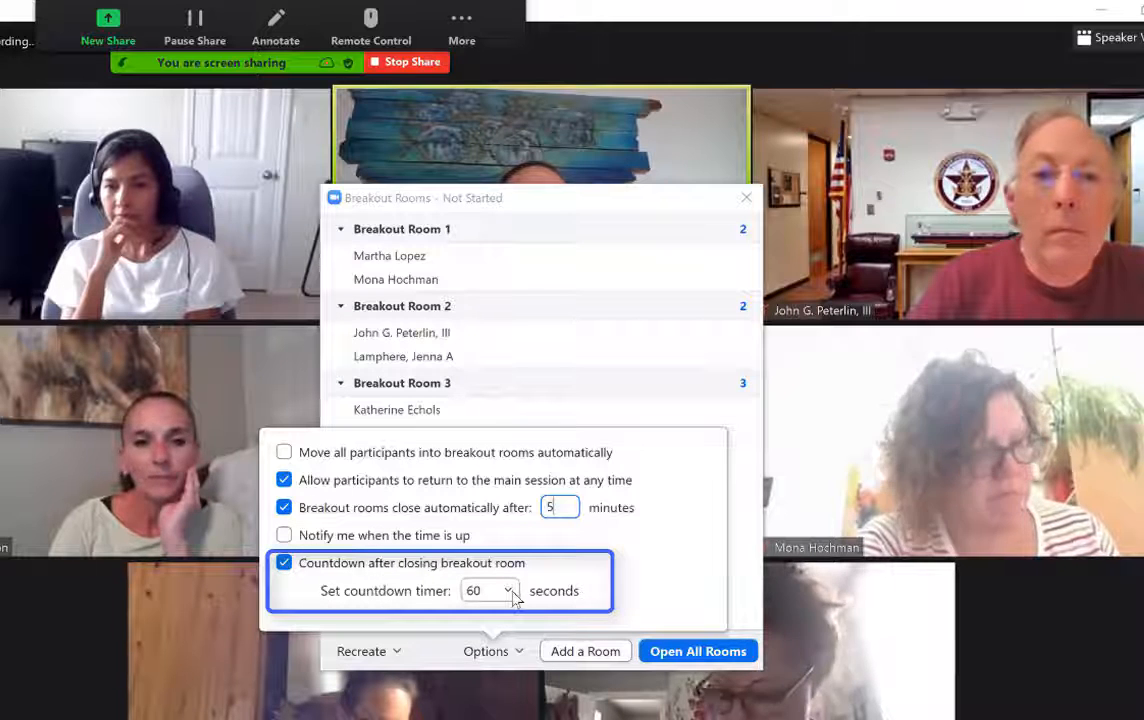
pyautogui.click(284, 537)
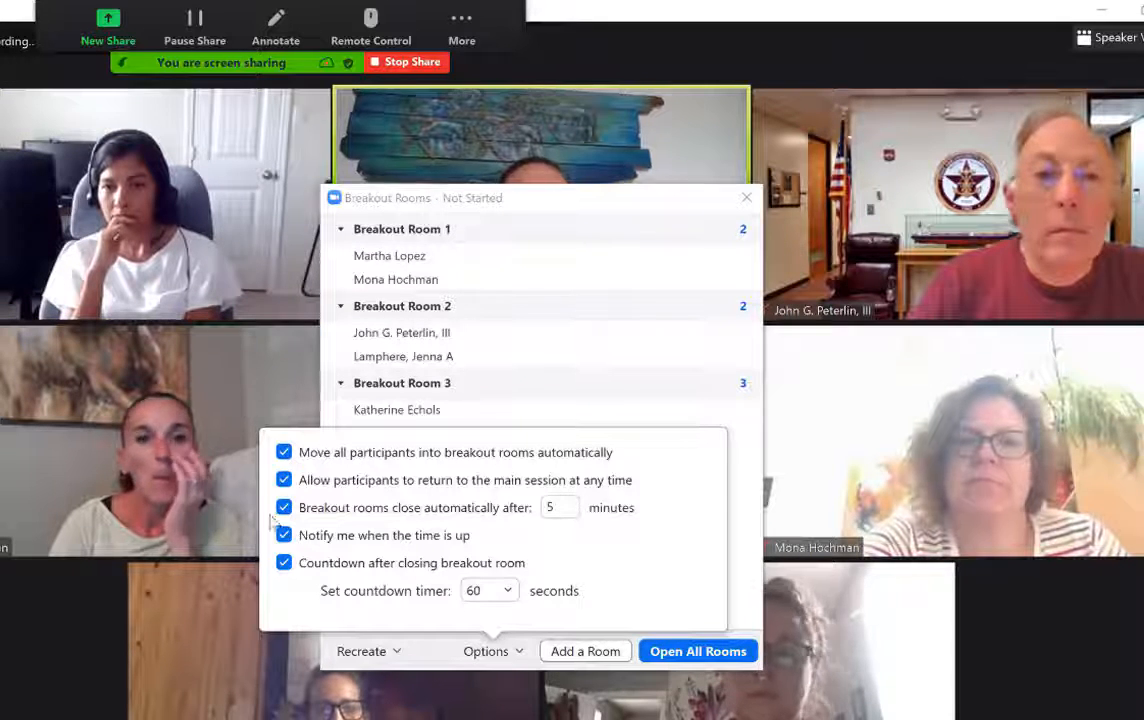
pyautogui.click(487, 651)
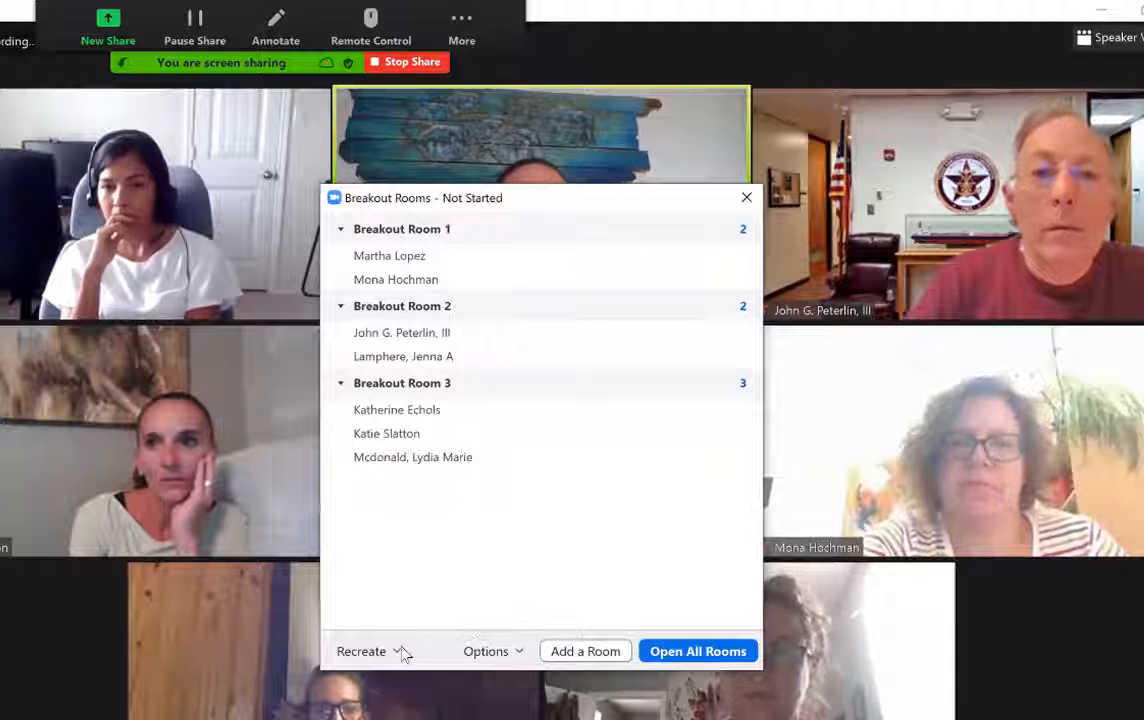
# Add a fourth breakout room and move the second participant of Breakout Room 3 into it.
pyautogui.click(565, 652)
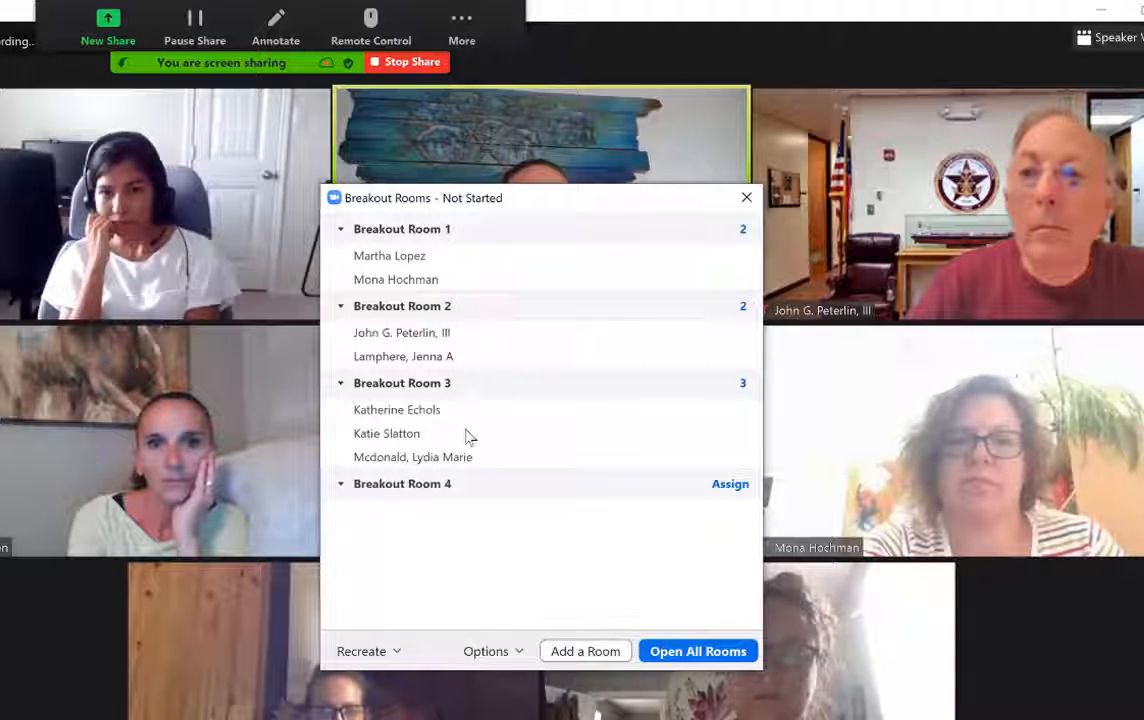
pyautogui.click(625, 436)
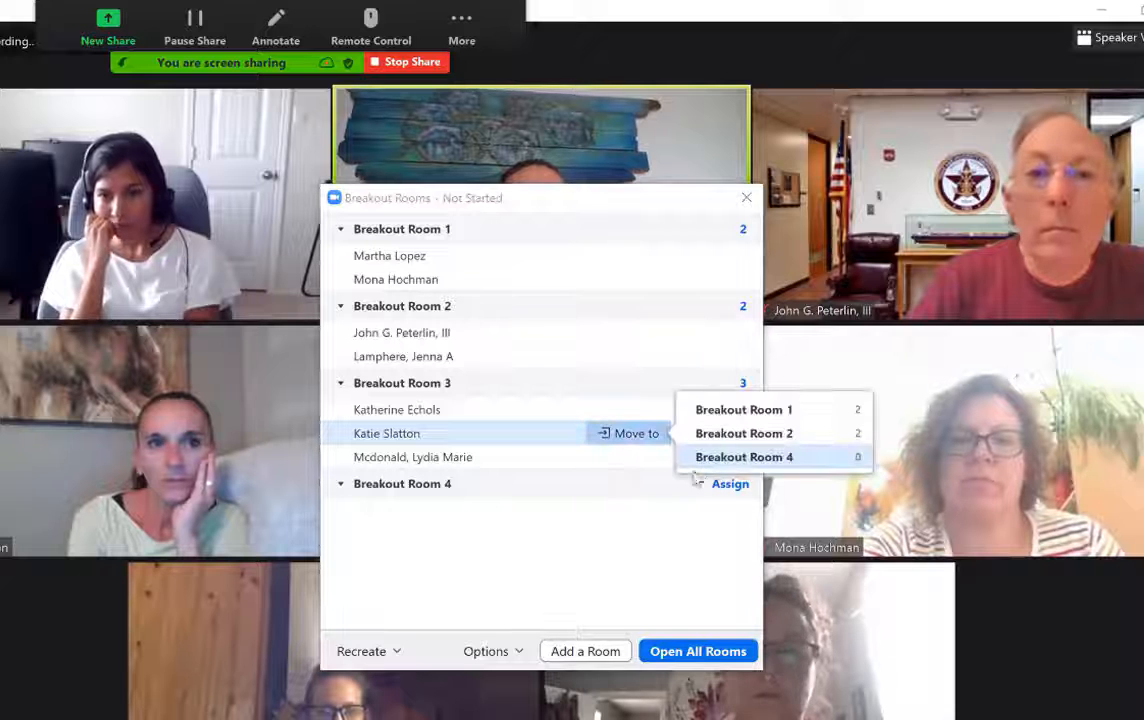
pyautogui.click(743, 457)
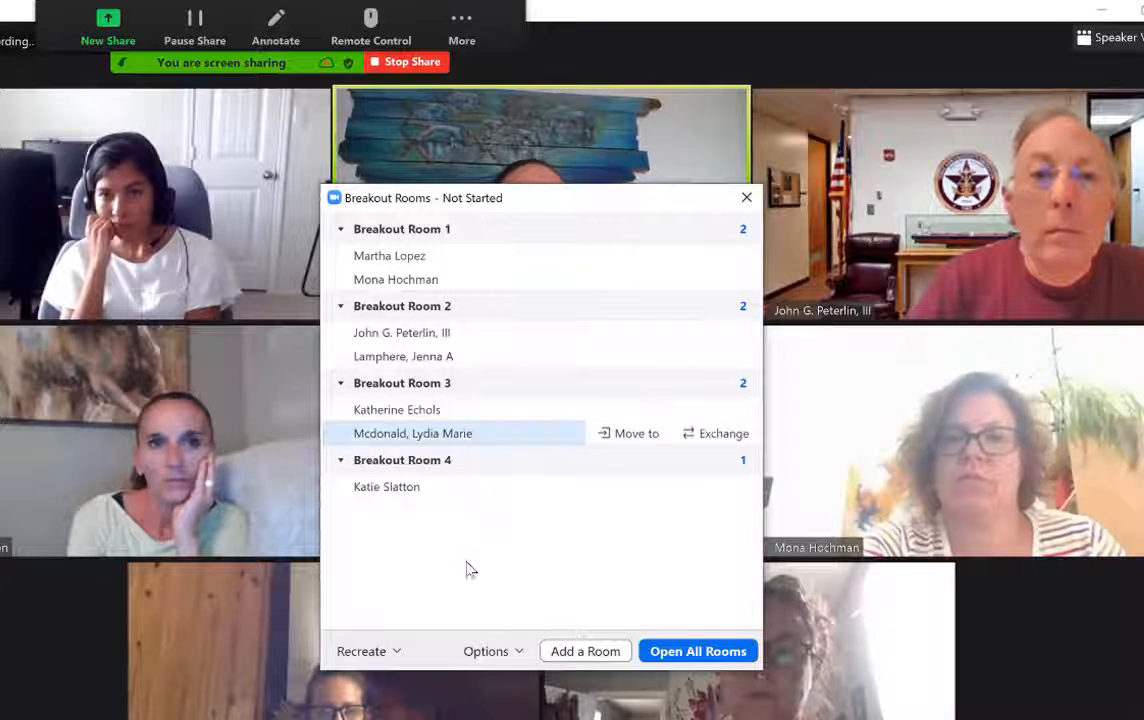
# Recreate all four breakout rooms with the participants assigned automatically.
pyautogui.click(398, 652)
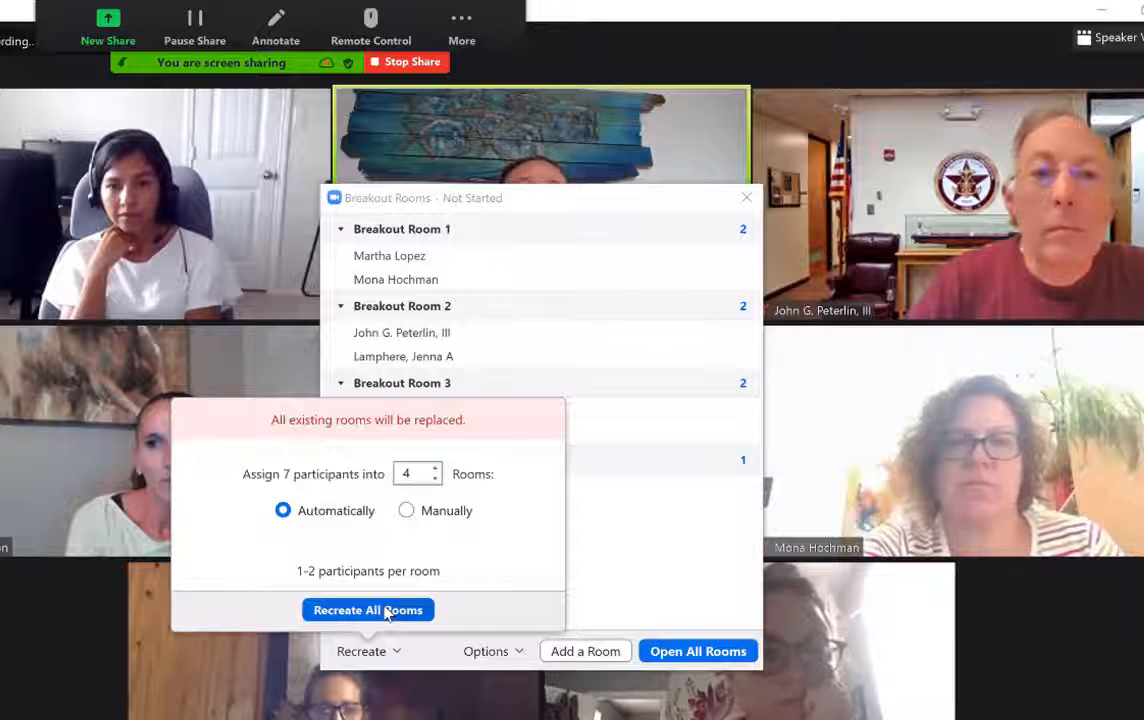
pyautogui.click(389, 612)
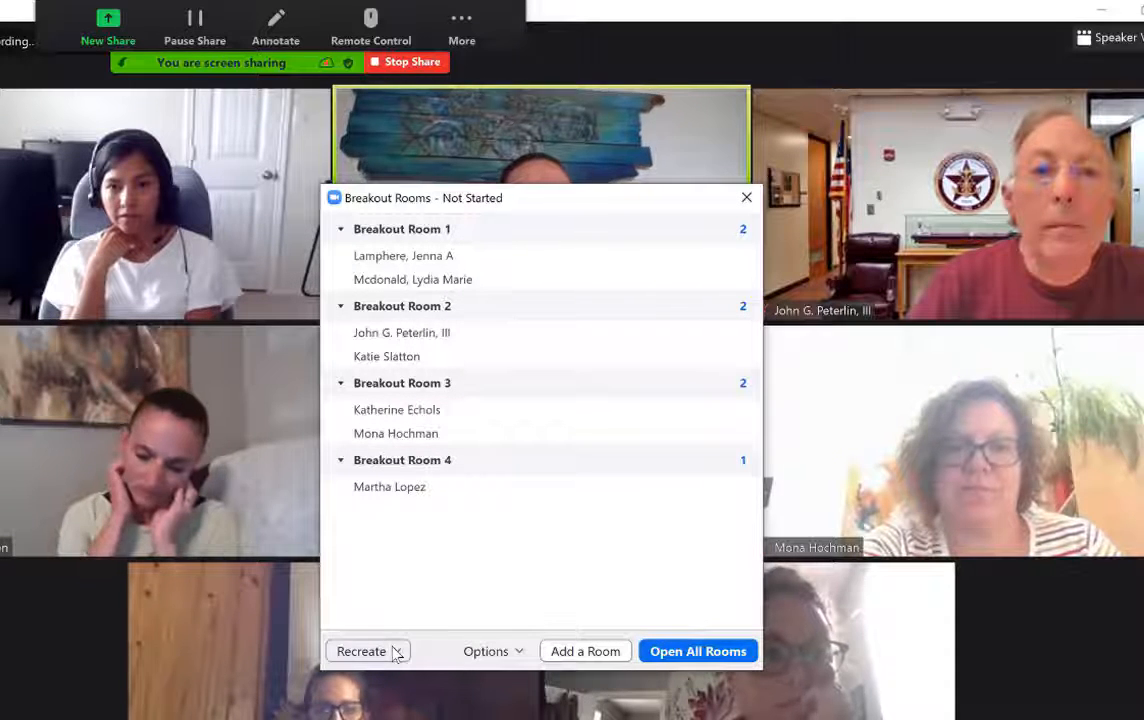
# Recreate all four breakout rooms with manual participant assignment.
pyautogui.click(361, 651)
pyautogui.click(407, 511)
pyautogui.click(390, 612)
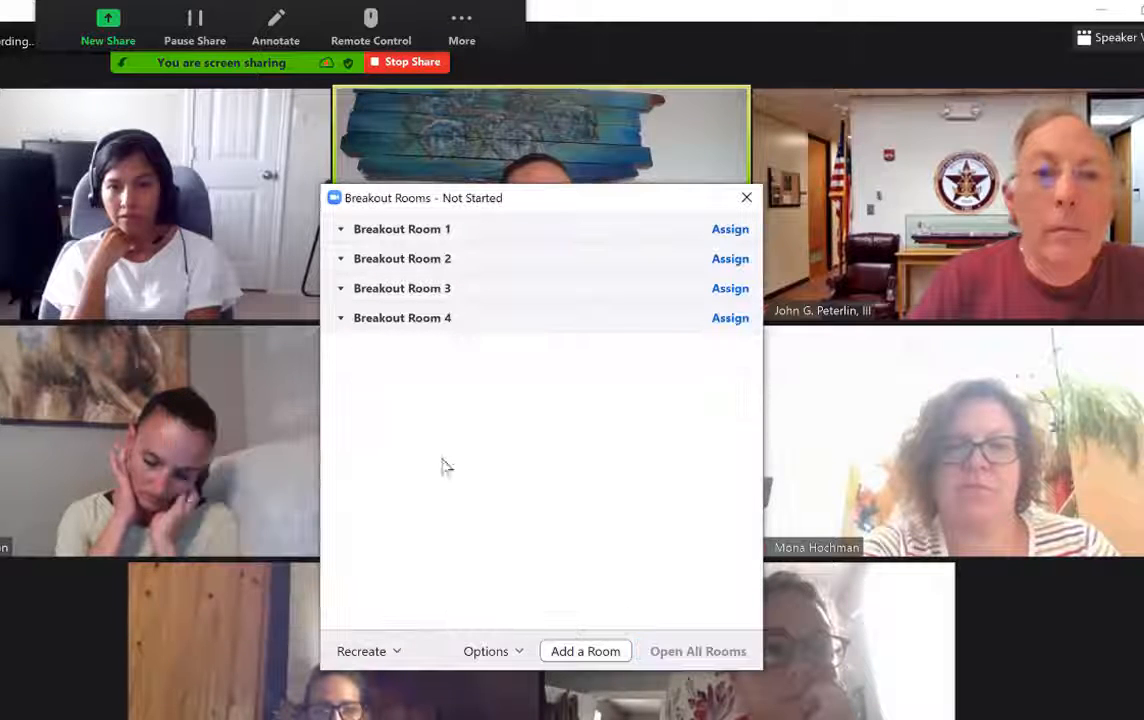
# From the participants offered, assign the third to Breakout Room 1, the fourth to Breakout Room 2 and the second to Breakout Room 3.
pyautogui.click(730, 229)
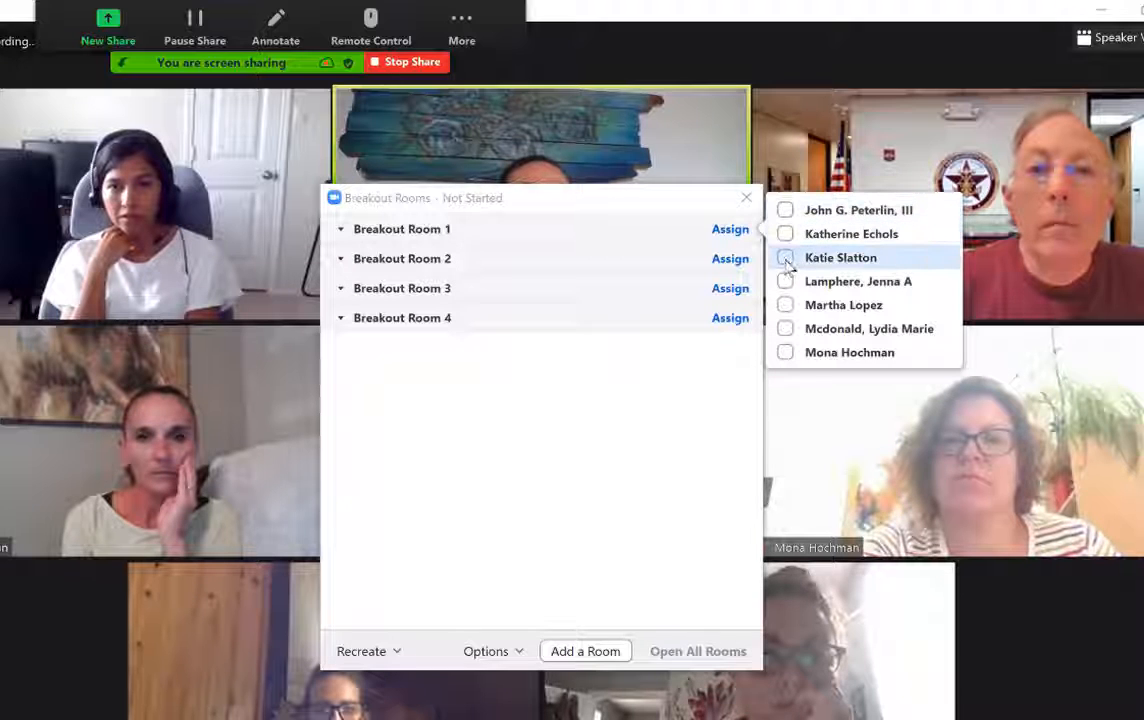
pyautogui.click(784, 264)
pyautogui.click(723, 285)
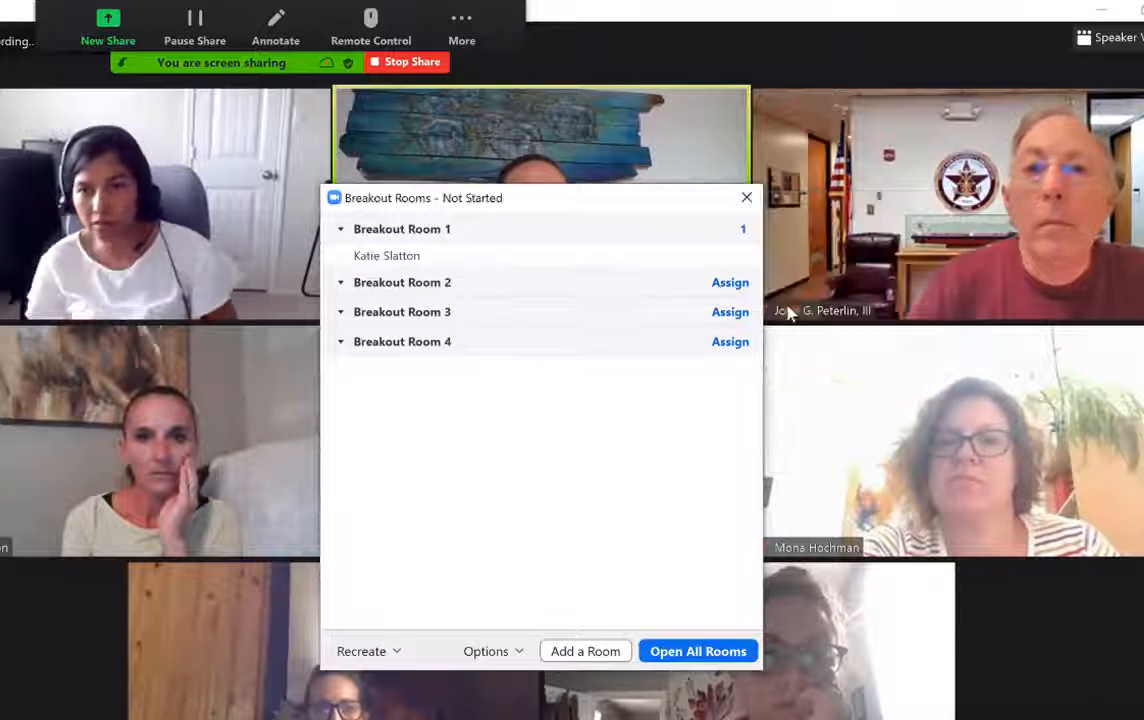
pyautogui.click(786, 294)
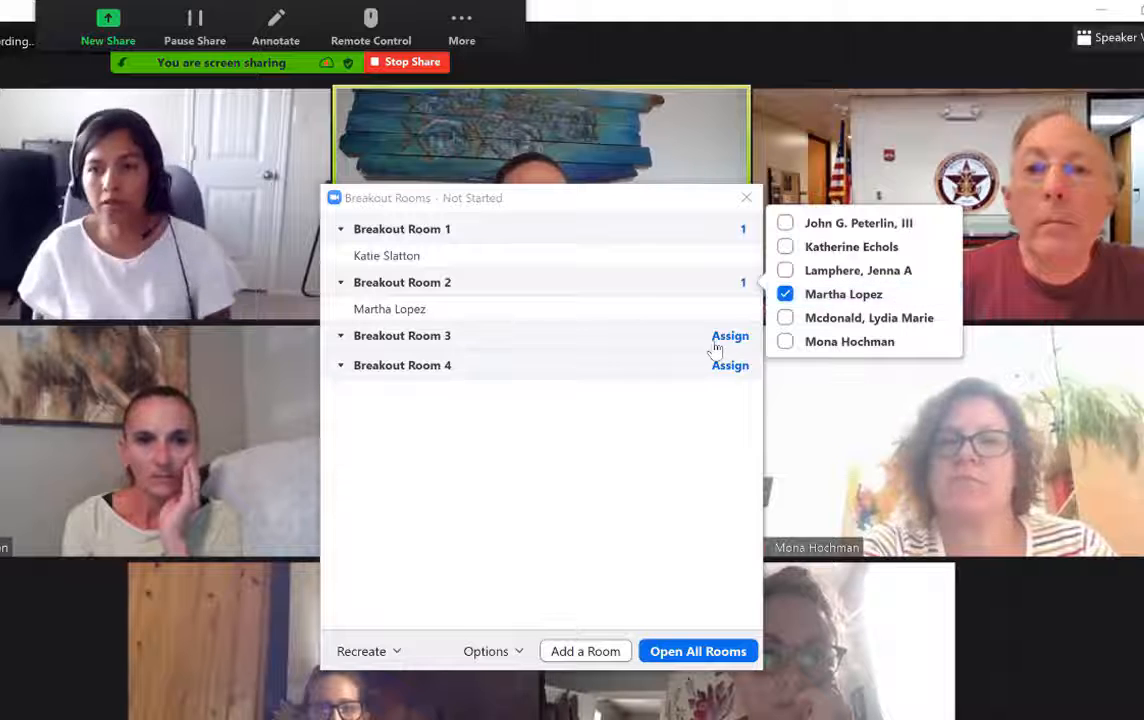
pyautogui.click(735, 336)
pyautogui.click(785, 312)
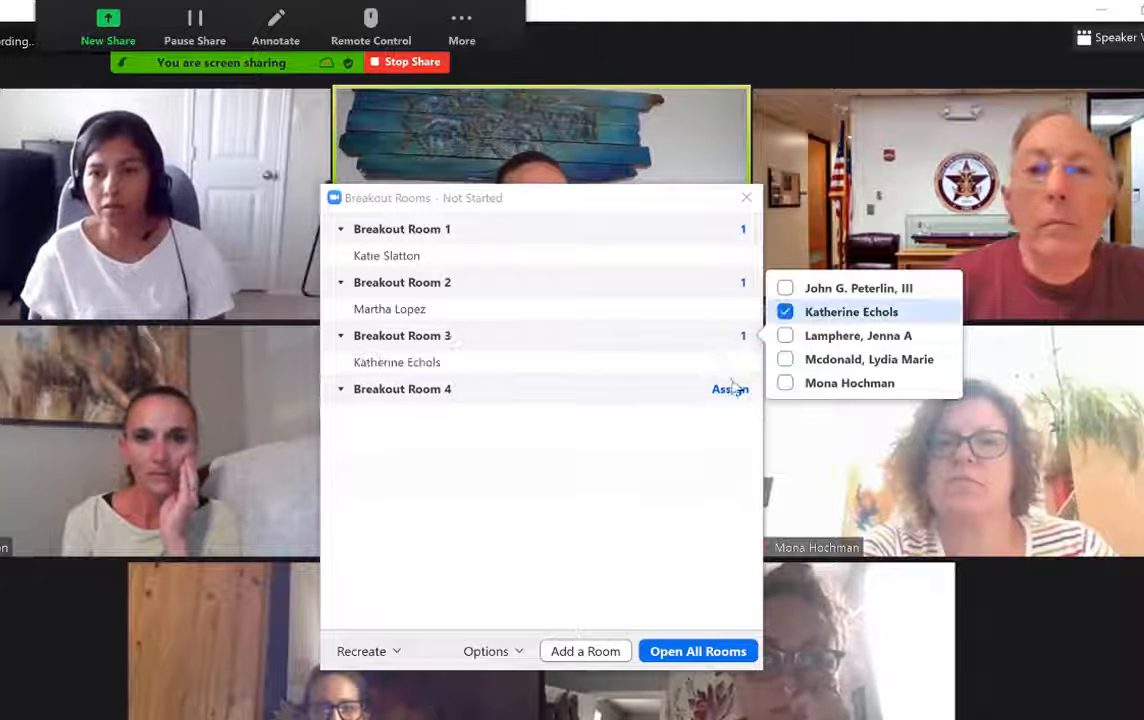
# Assign the first and last remaining participants to Breakout Room 4, and add the first unassigned participant to Breakout Room 2.
pyautogui.click(730, 389)
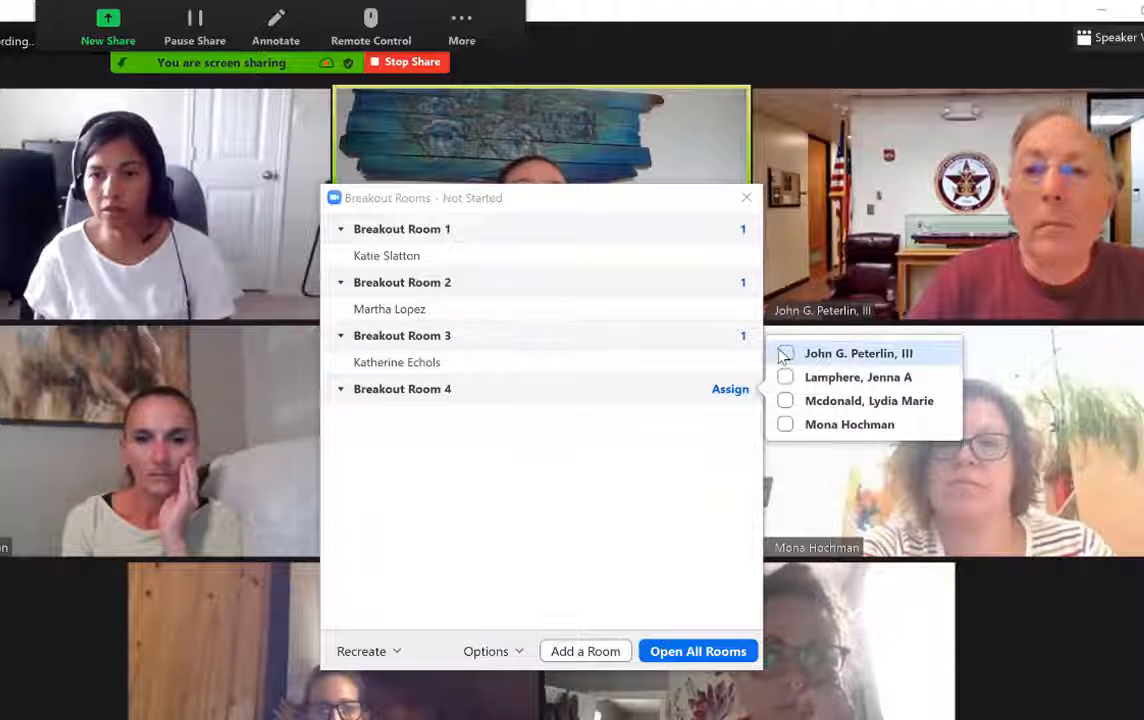
pyautogui.click(785, 424)
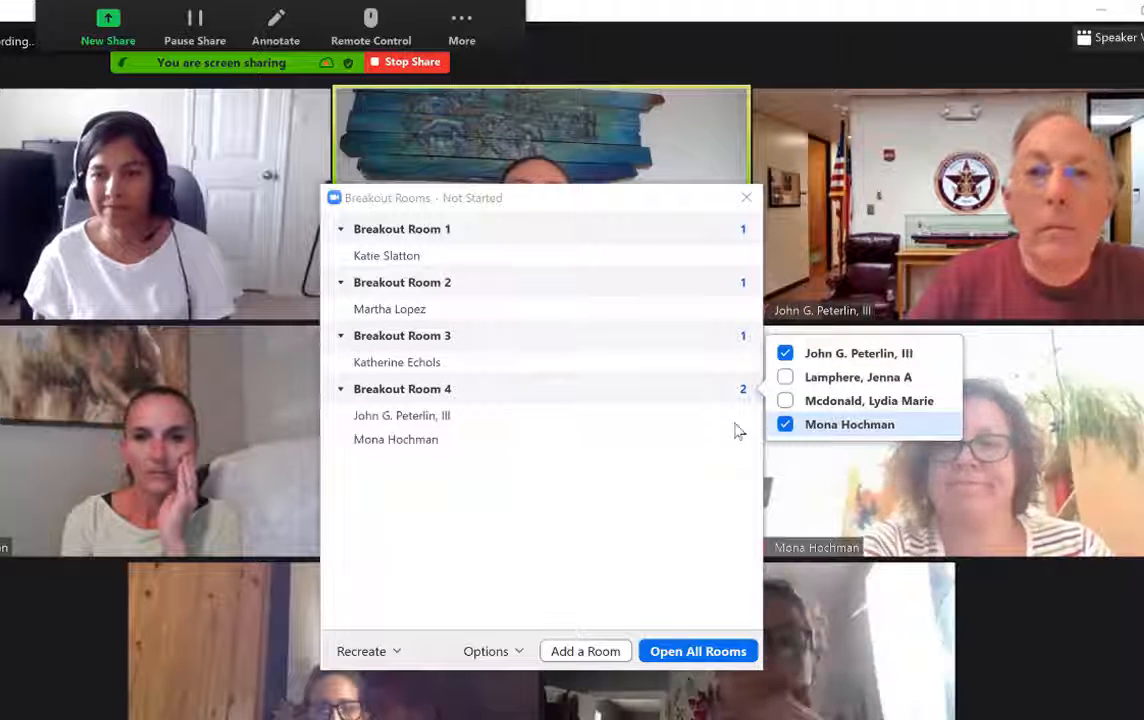
pyautogui.click(741, 287)
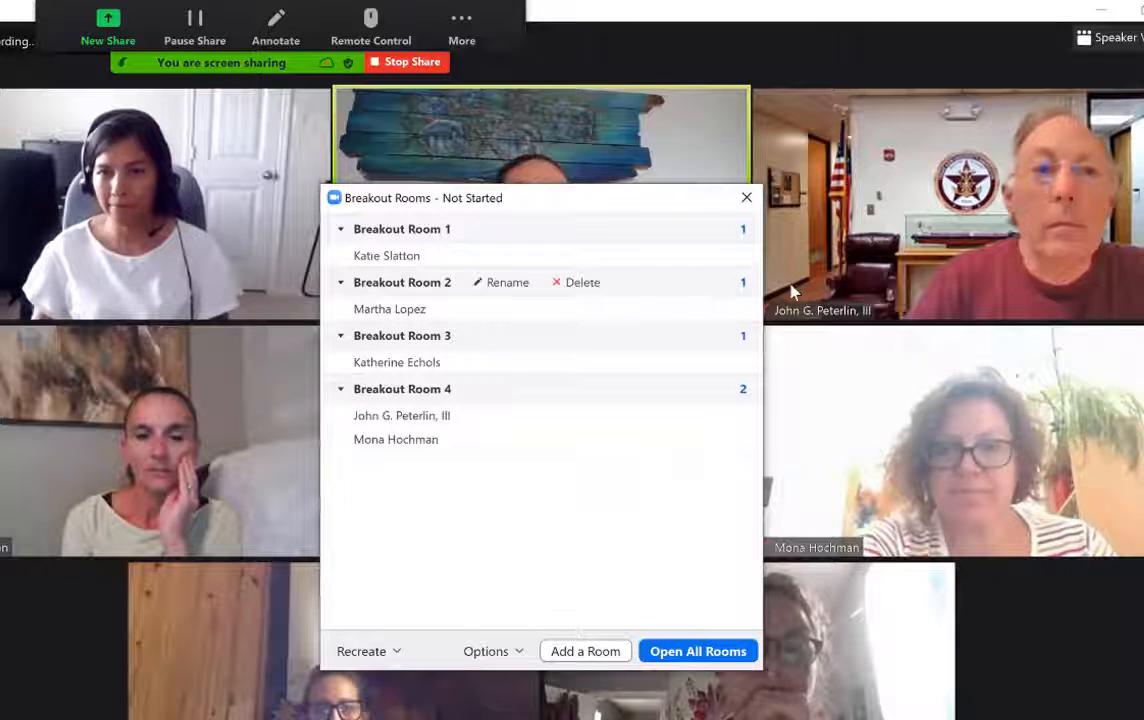
pyautogui.click(782, 284)
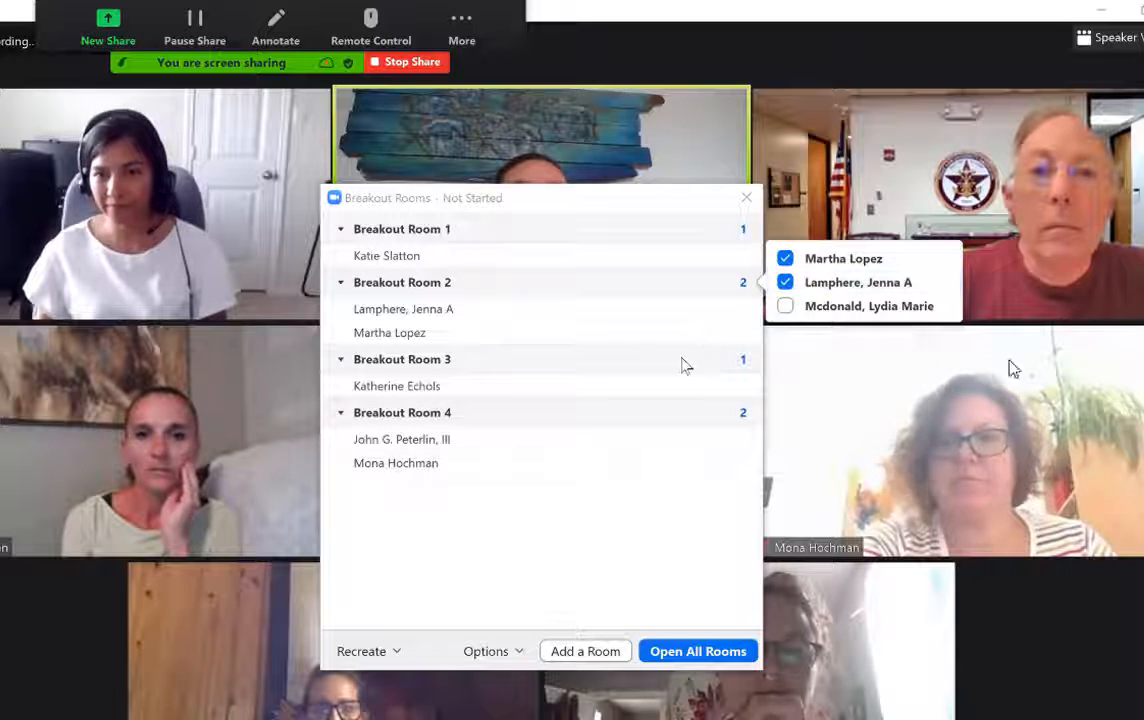
# Assign the last unassigned participant to Breakout Room 3 and close the breakout room assignments.
pyautogui.click(745, 363)
pyautogui.click(783, 371)
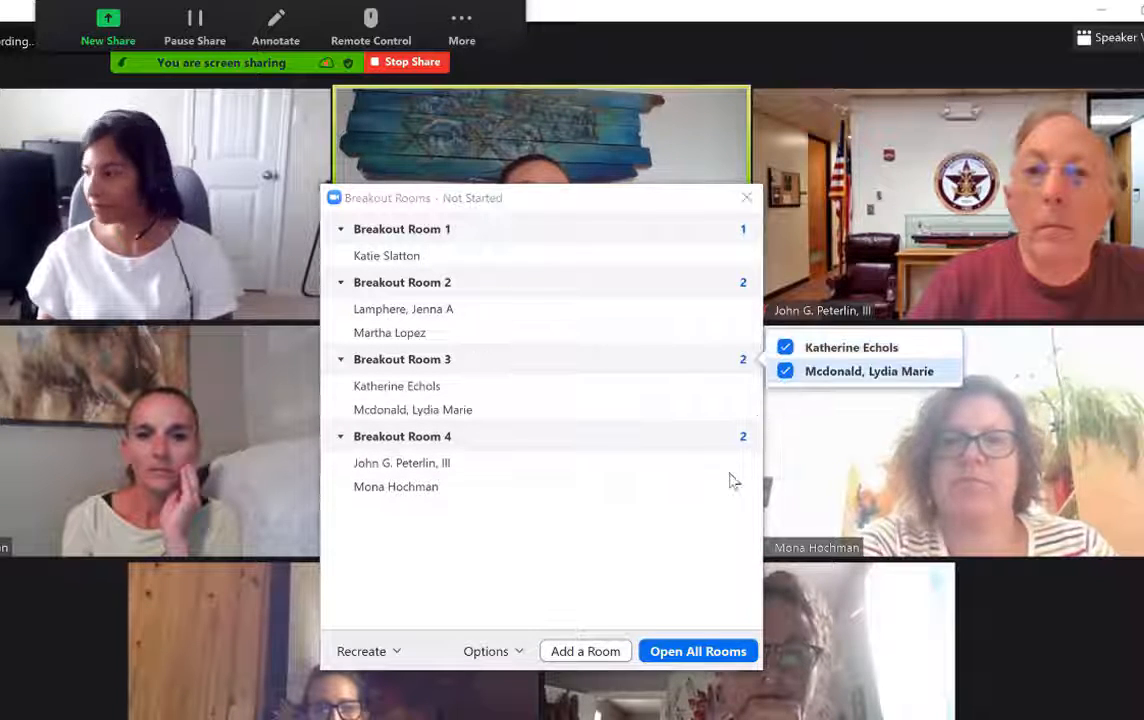
pyautogui.click(613, 568)
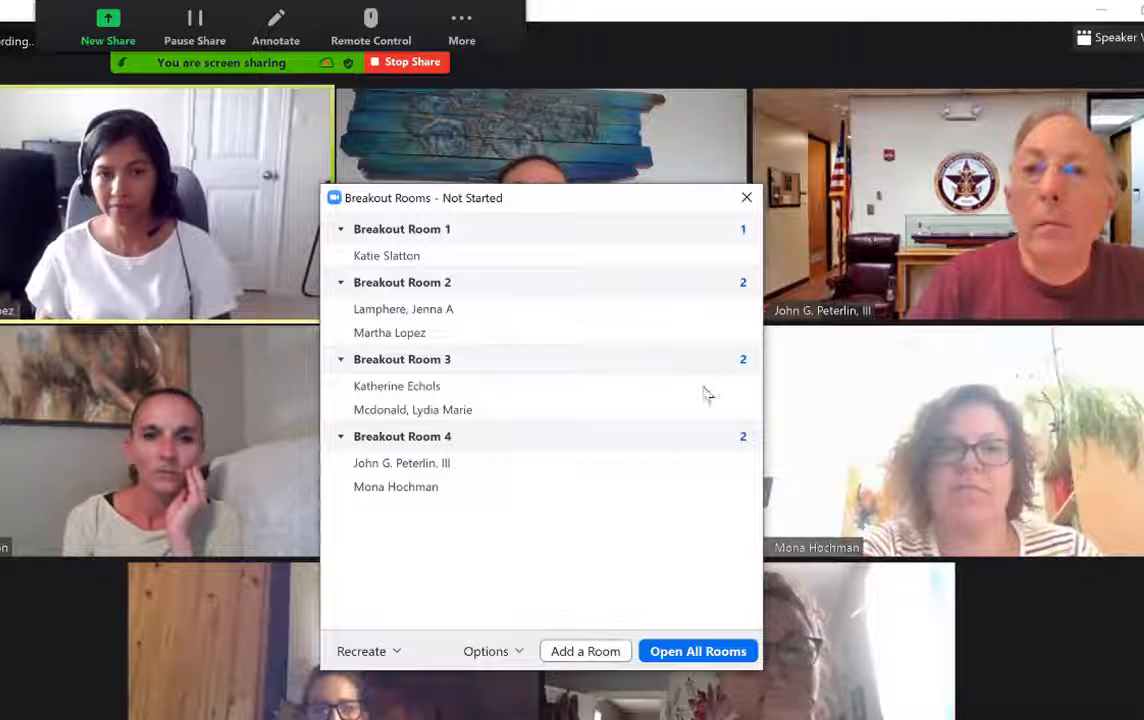
pyautogui.click(747, 200)
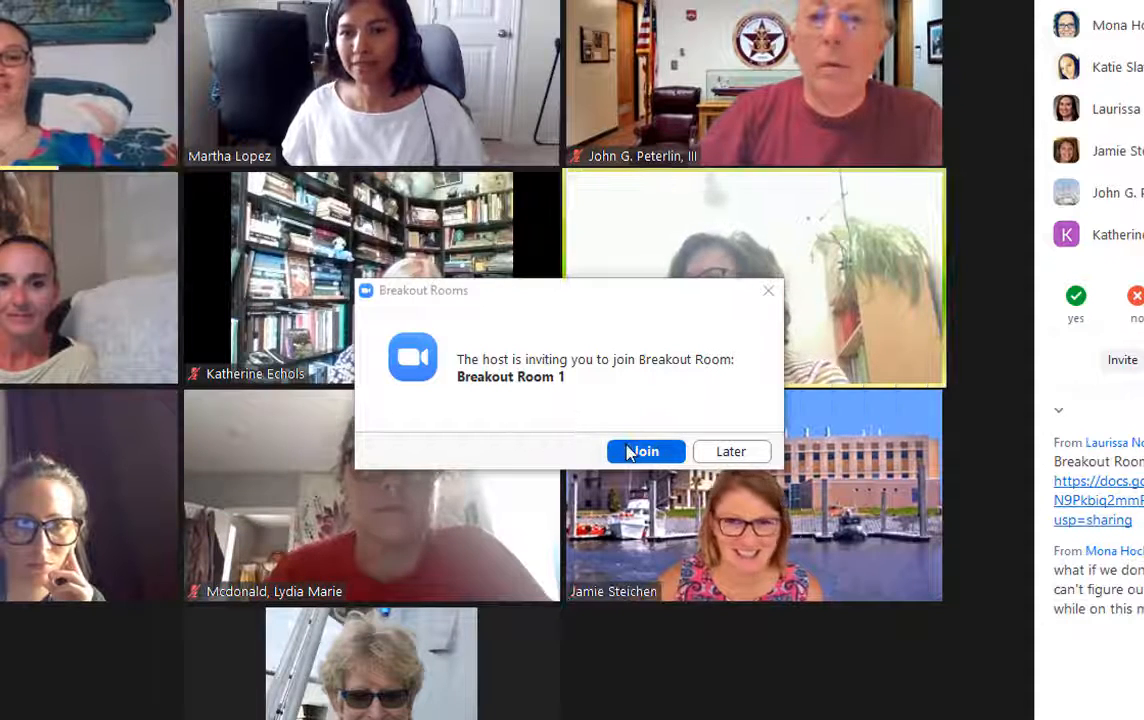
# Accept the host's invitation to join Breakout Room 1 and maximize the meeting window.
pyautogui.moveTo(523, 291); pyautogui.dragTo(229, 58)
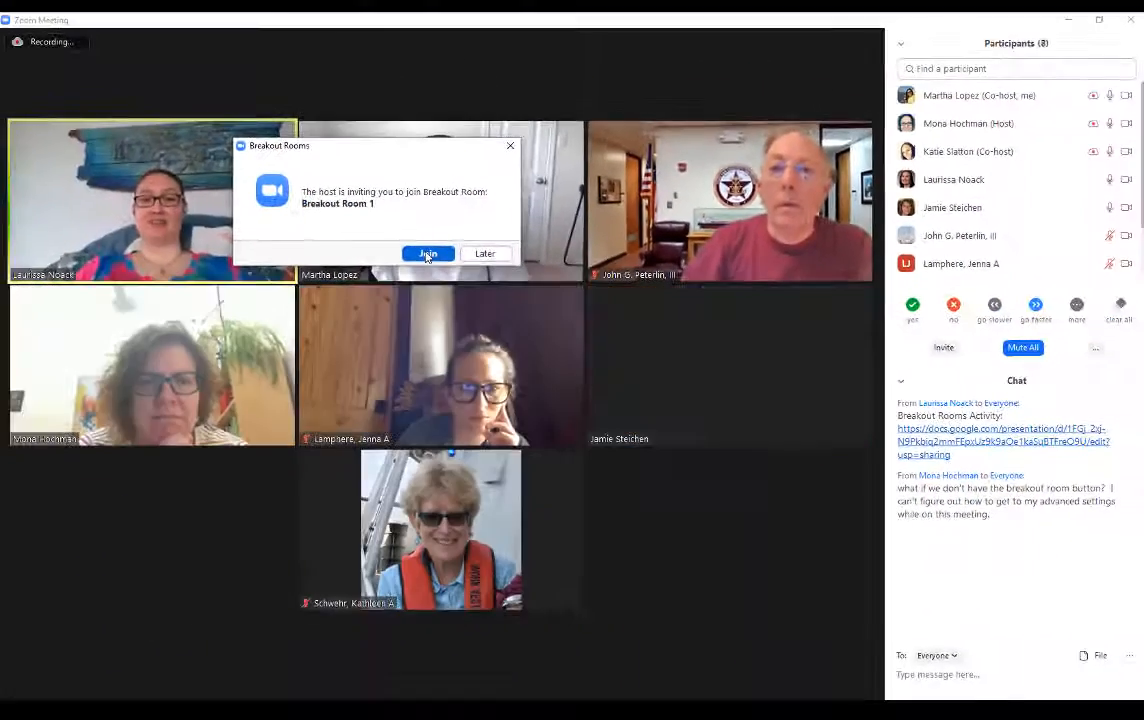
pyautogui.click(389, 237)
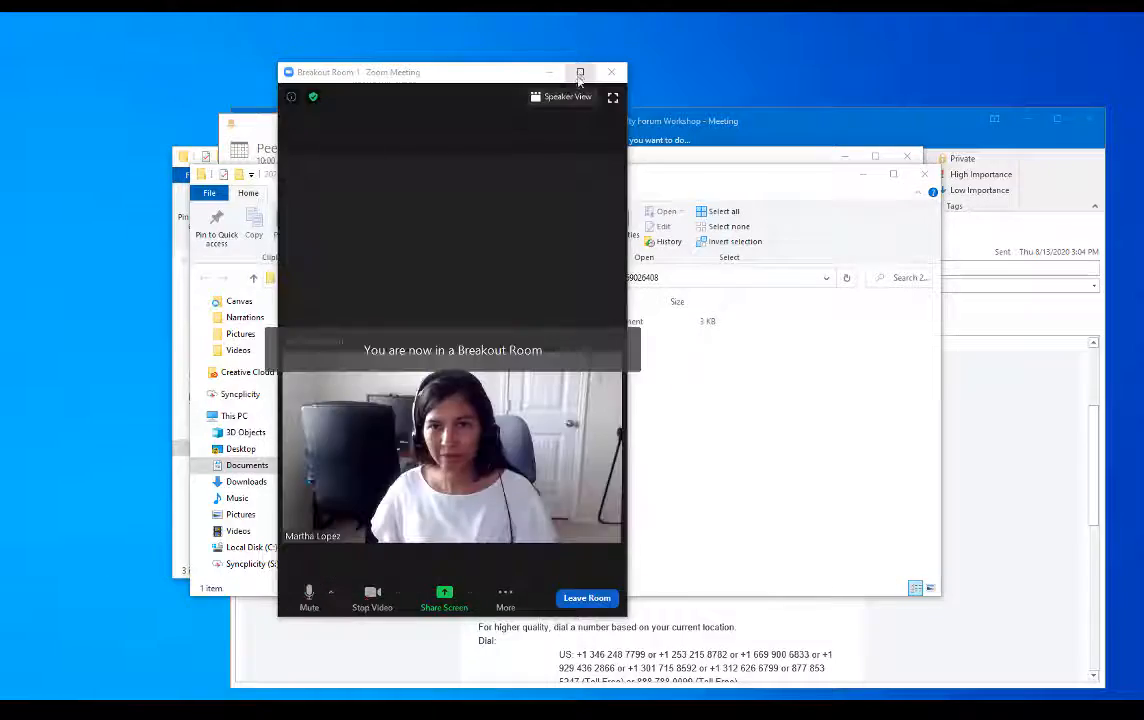
pyautogui.click(578, 74)
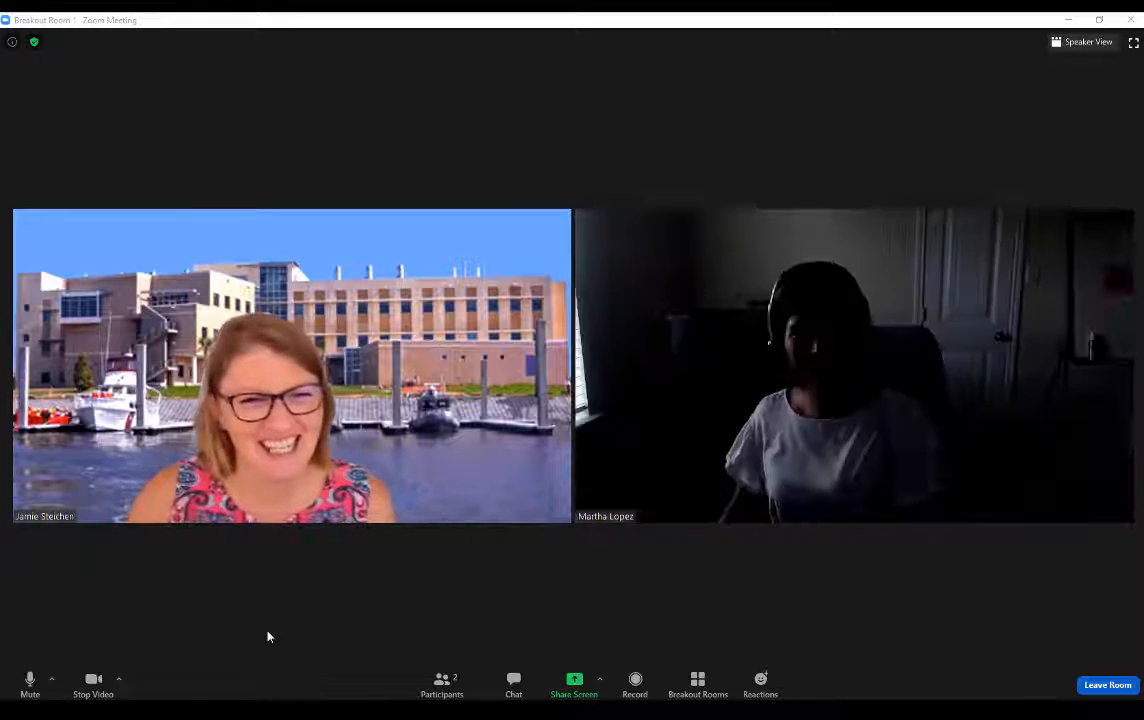
# Check the list of breakout rooms in progress, close it, and unmute the microphone once back in the main session.
pyautogui.click(690, 680)
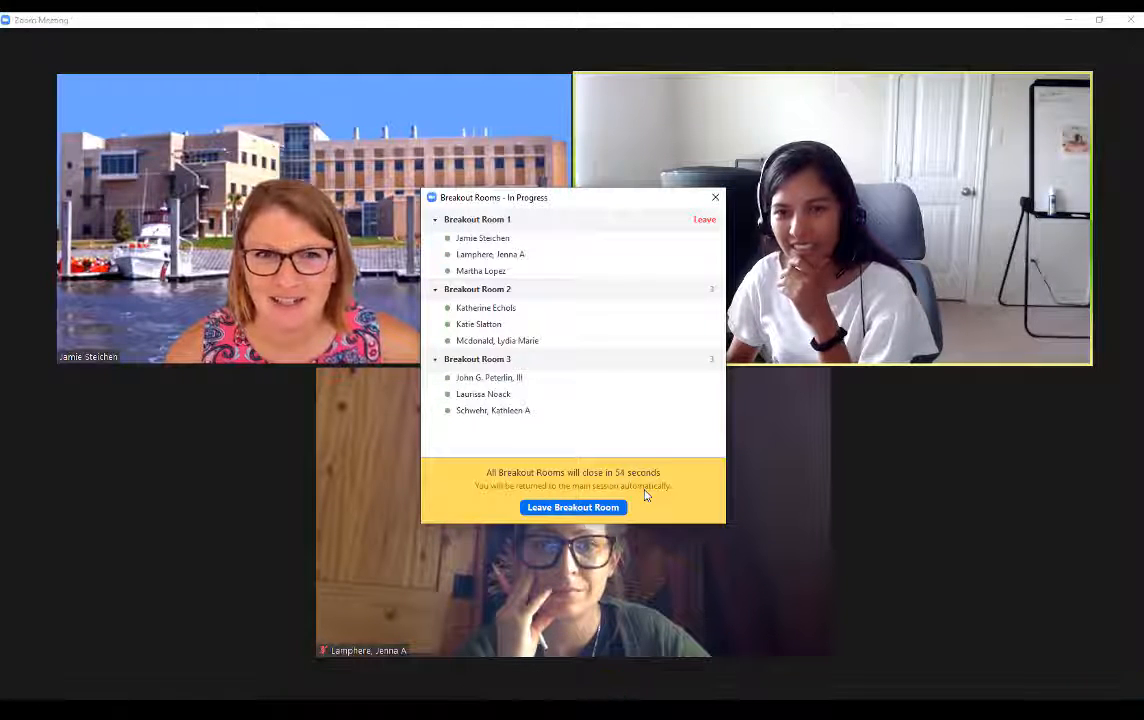
pyautogui.click(715, 200)
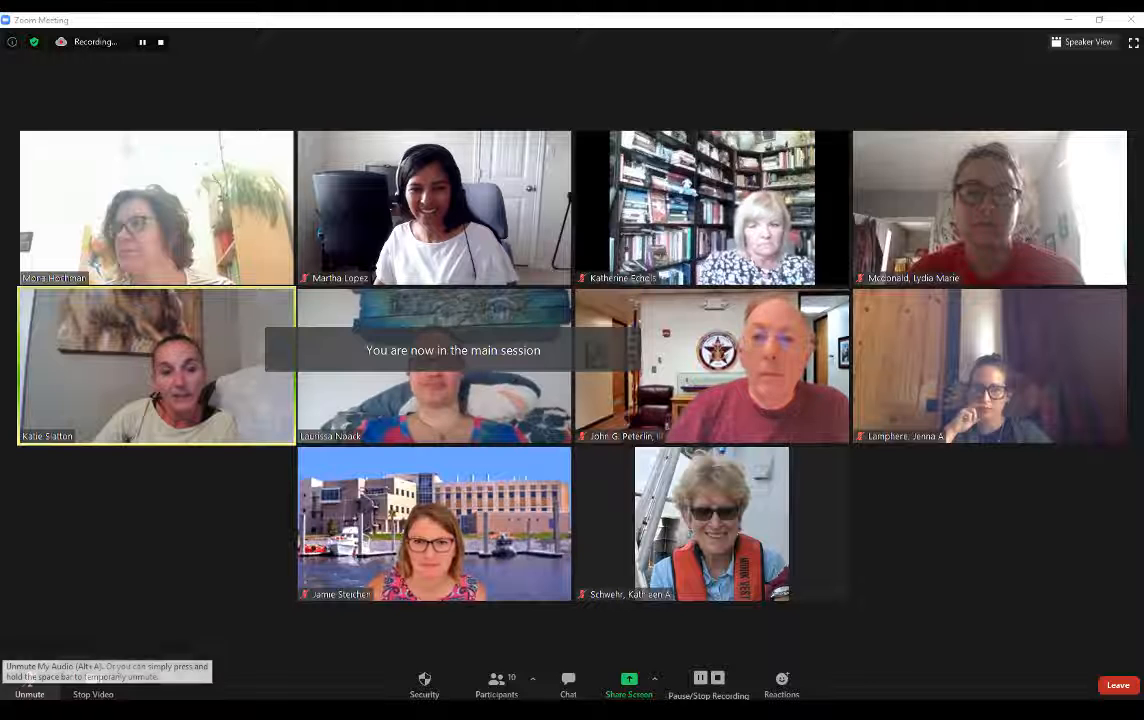
pyautogui.click(30, 686)
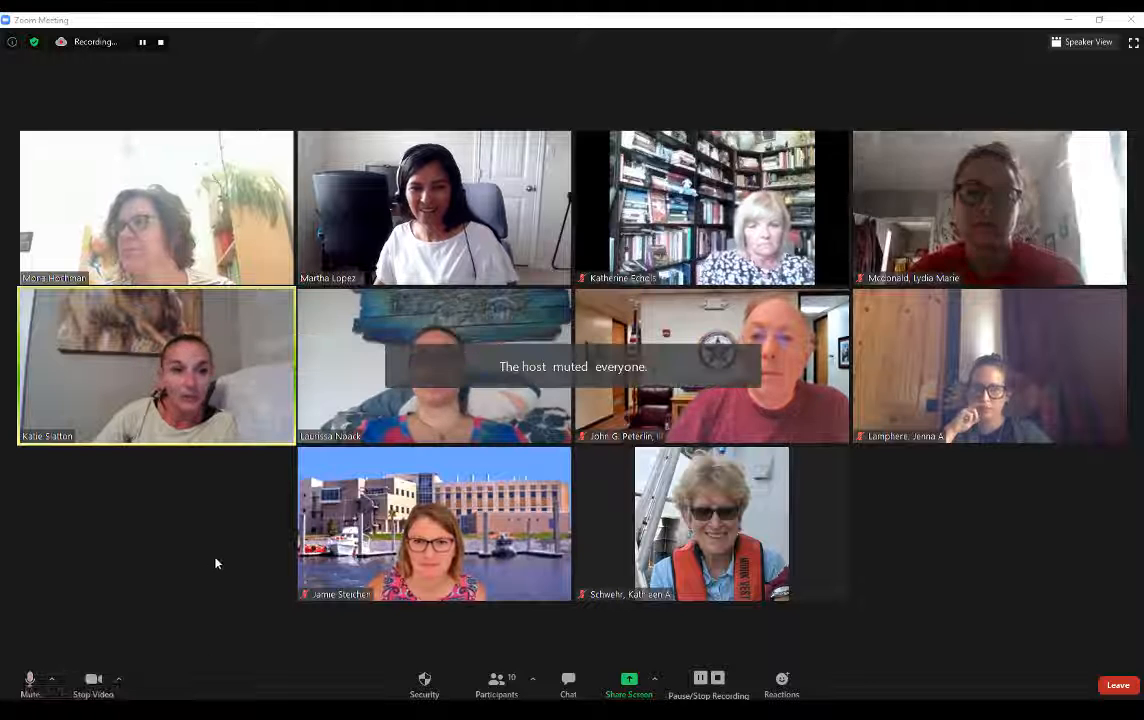